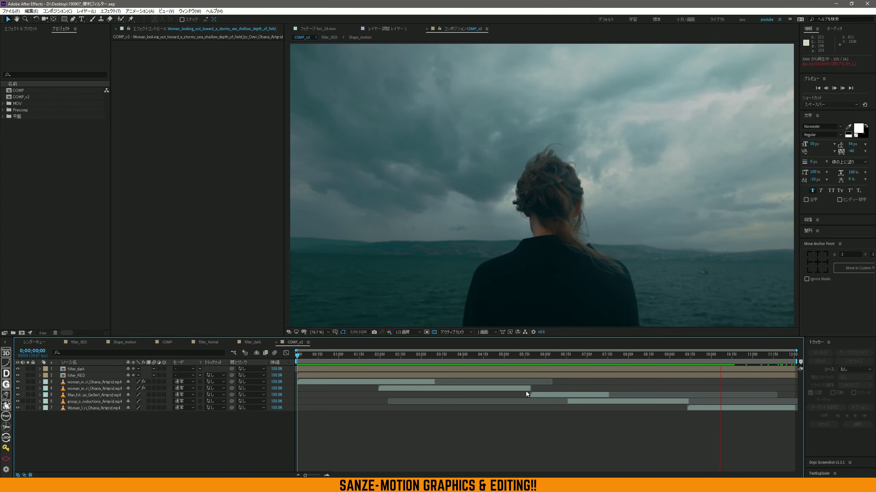
# - Stop the preview and move COMP_v2 to about 0;00;02;13, at the woman's face
pyautogui.moveTo(381, 360)
pyautogui.mouseDown()
pyautogui.moveTo(399, 359)
pyautogui.moveTo(391, 359)
pyautogui.mouseUp()
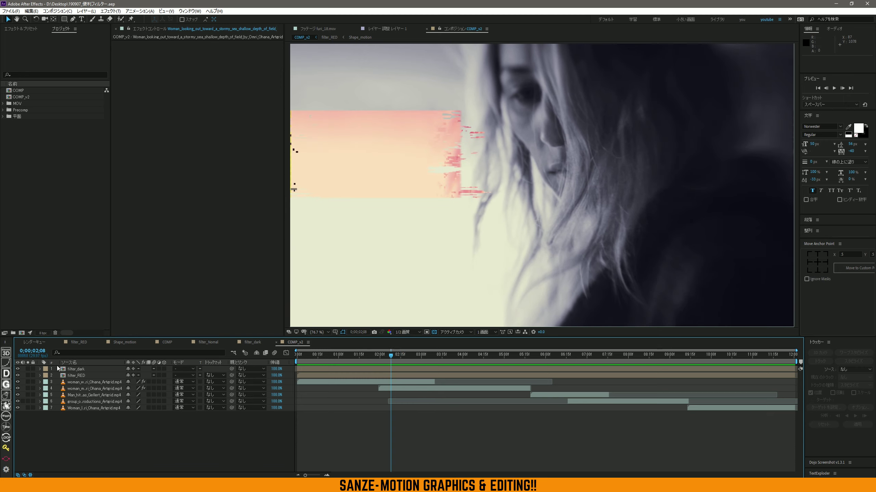
# - Hide filter_dark and filter_RED, scrub and preview the plain footage, then re-enable filter_dark
pyautogui.moveTo(17, 369); pyautogui.dragTo(18, 376)
pyautogui.click(383, 359)
pyautogui.moveTo(396, 362); pyautogui.dragTo(597, 355)
pyautogui.moveTo(299, 355); pyautogui.dragTo(538, 365)
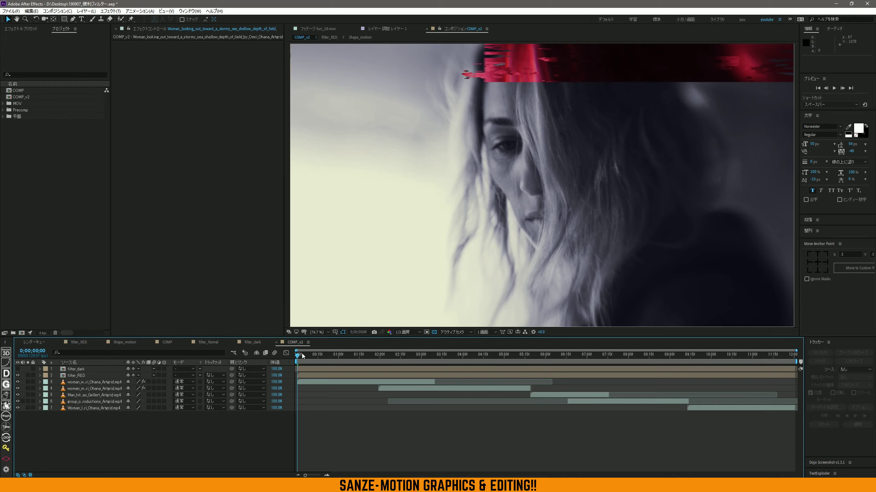
pyautogui.moveTo(421, 379); pyautogui.dragTo(607, 363)
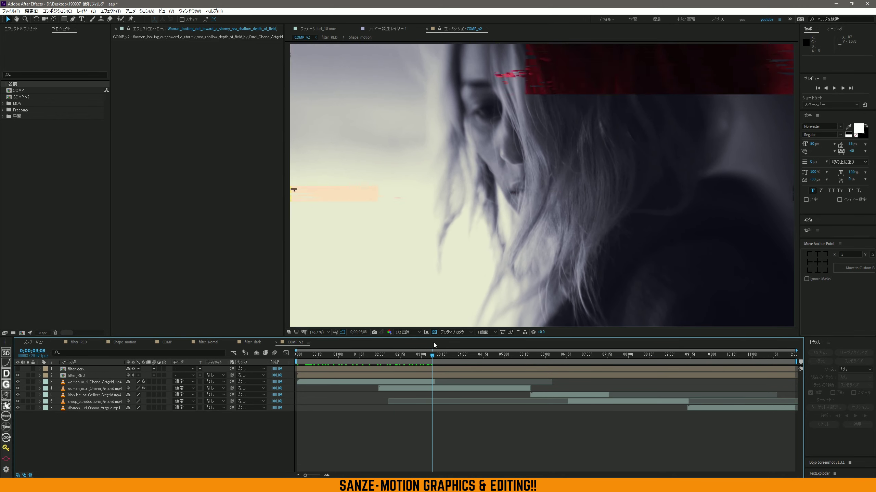
pyautogui.press('space')
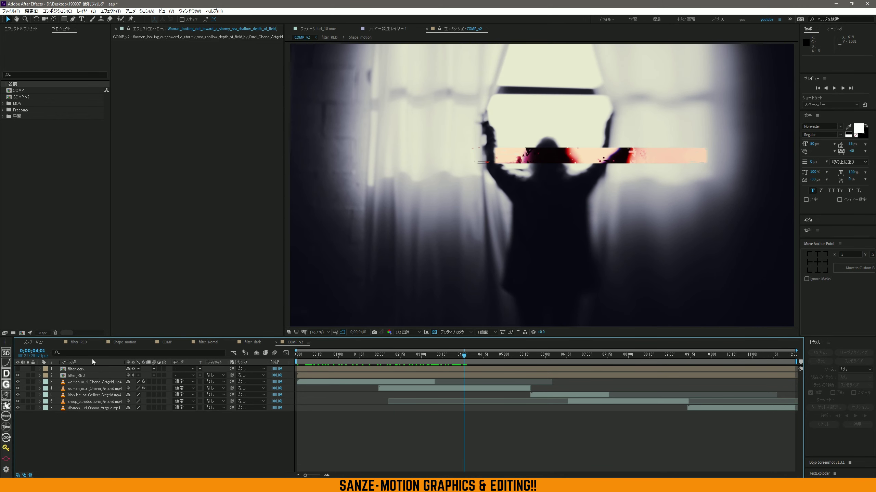
pyautogui.click(17, 369)
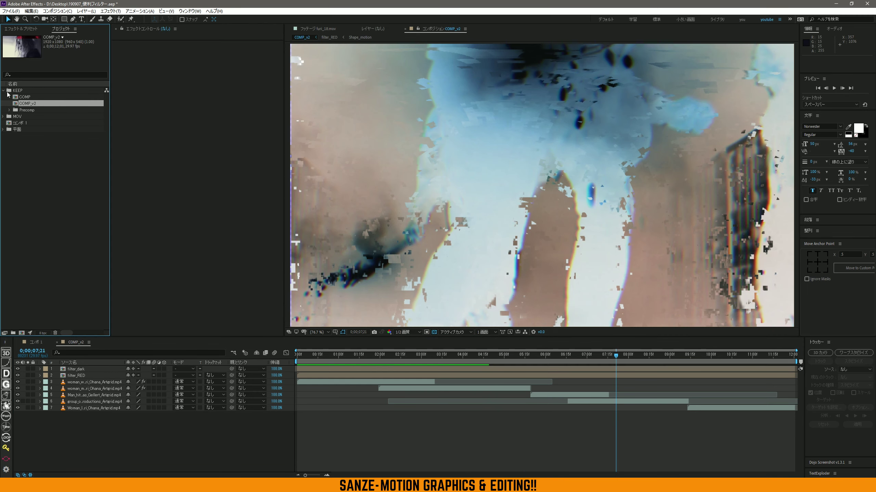
# - Collapse the KEEP folder and open the empty コンポ 1 composition
pyautogui.click(4, 91)
pyautogui.moveTo(318, 358); pyautogui.dragTo(296, 362)
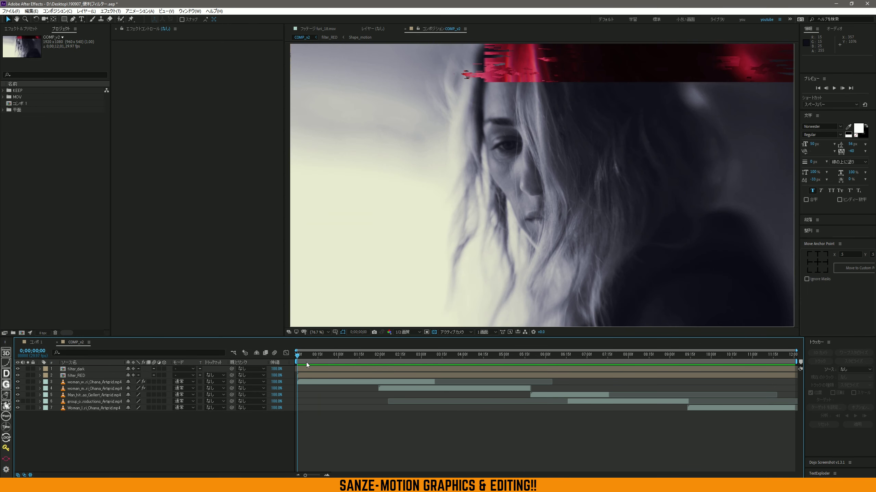
pyautogui.doubleClick(20, 104)
# - Rename the コンポ 1 composition to Shape_anime
pyautogui.click(36, 158)
pyautogui.click(33, 101)
pyautogui.press('Return')
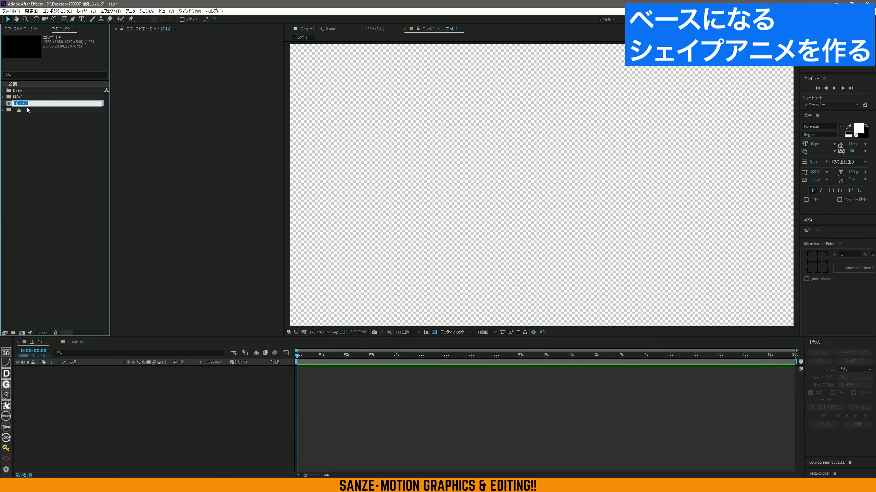
pyautogui.write('Shape_anime')
pyautogui.press('Return')
# - Save the project and show the composition background as black instead of transparent
pyautogui.click(193, 436)
pyautogui.hotkey('ctrl', 's')
pyautogui.click(434, 332)
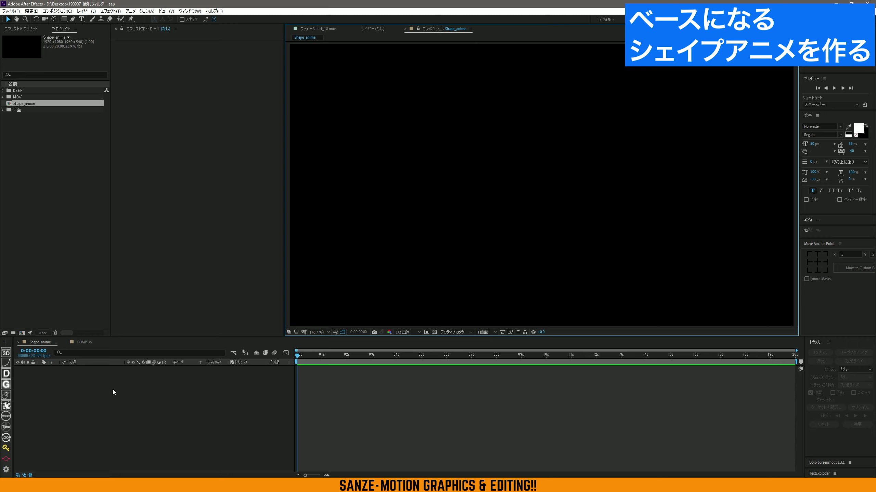
pyautogui.rightClick(84, 392)
# - Add a shape layer with a white rectangle, centre its anchor point, and return to the timeline start
pyautogui.moveTo(118, 395)
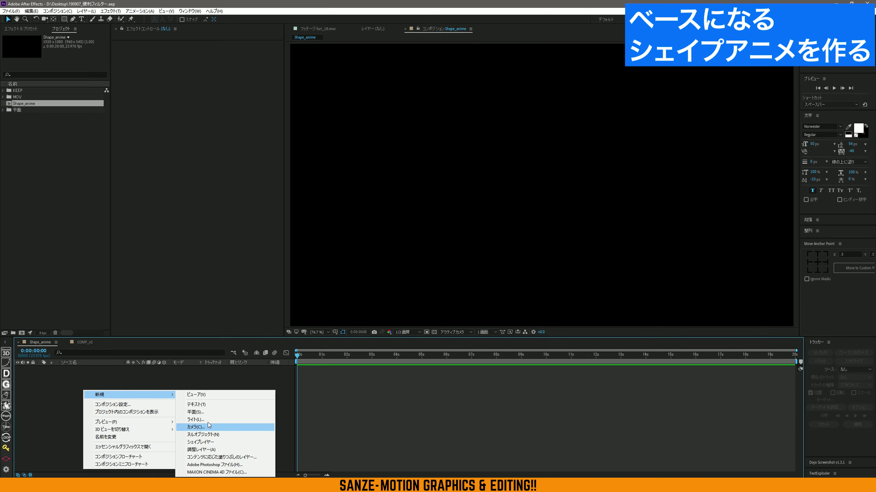
pyautogui.click(206, 442)
pyautogui.moveTo(541, 186)
pyautogui.mouseDown()
pyautogui.moveTo(706, 252)
pyautogui.moveTo(705, 245)
pyautogui.mouseUp()
pyautogui.click(7, 18)
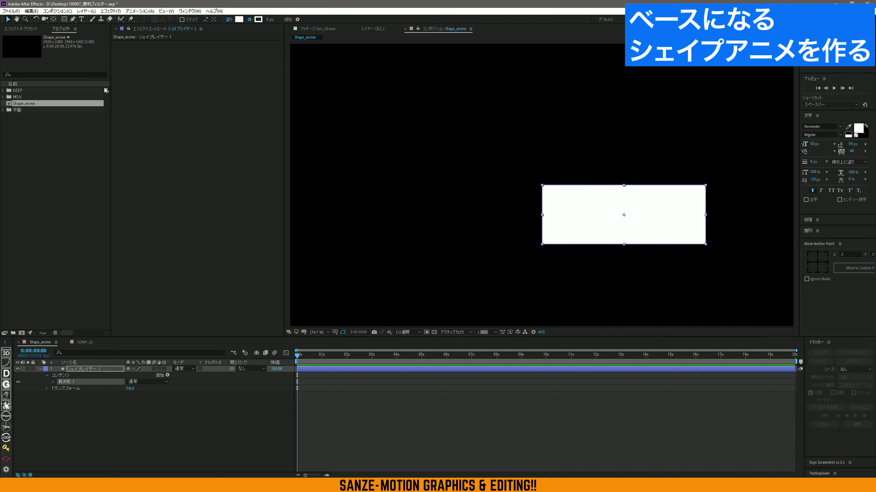
pyautogui.moveTo(605, 195); pyautogui.dragTo(558, 188)
pyautogui.click(818, 263)
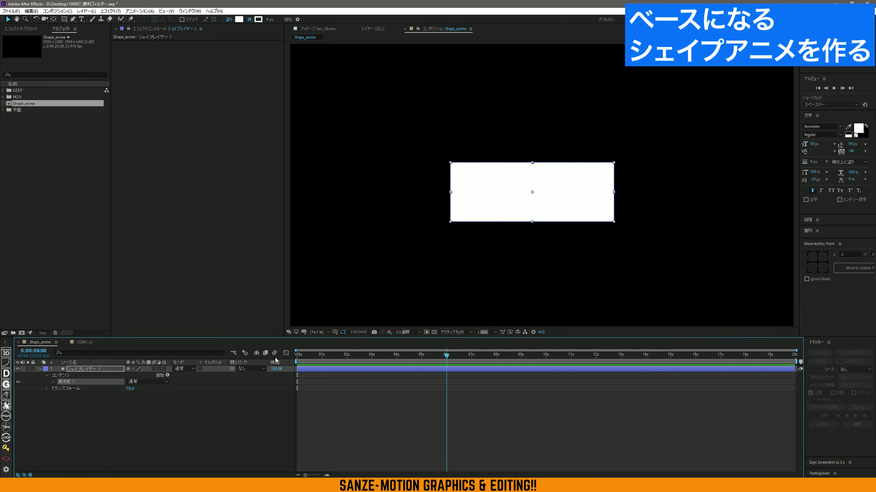
pyautogui.press('Home')
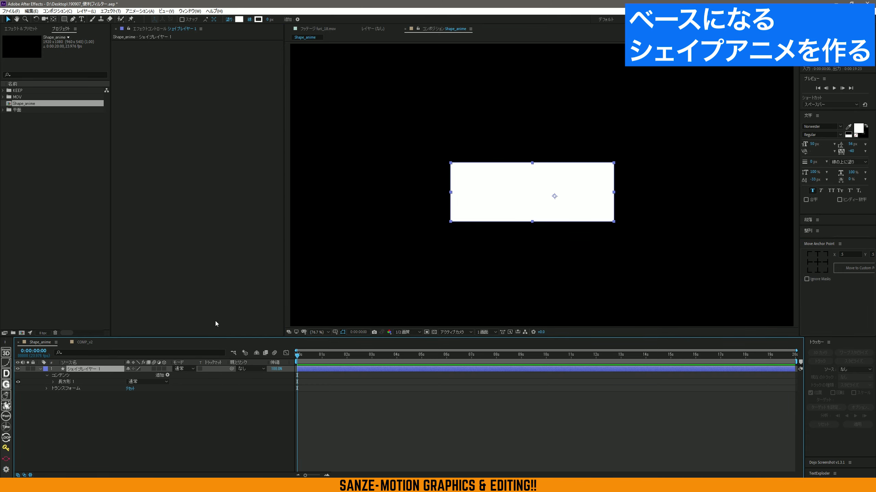
# - Give the rectangle's Position the expression wiggle(3,1500) and preview its random jumping
pyautogui.press('p')
pyautogui.keyDown('alt'); pyautogui.click(59, 376); pyautogui.keyUp('alt')
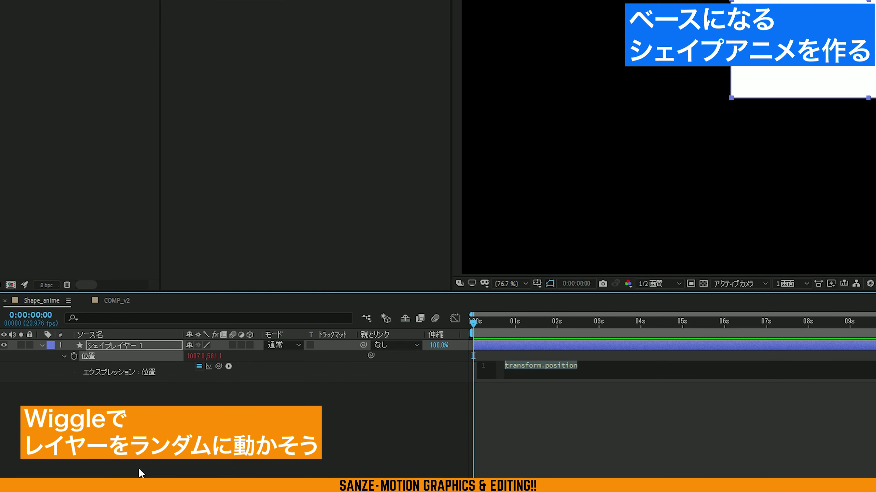
pyautogui.write('wigg')
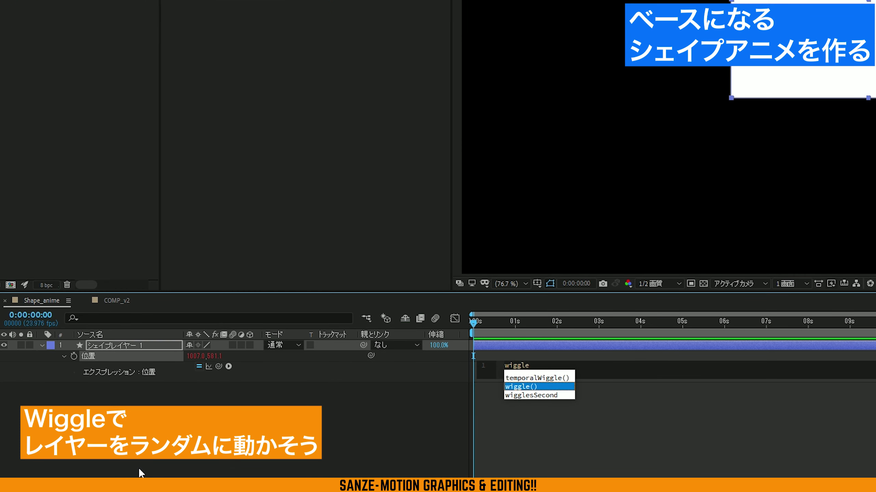
pyautogui.write('le')
pyautogui.press('Return')
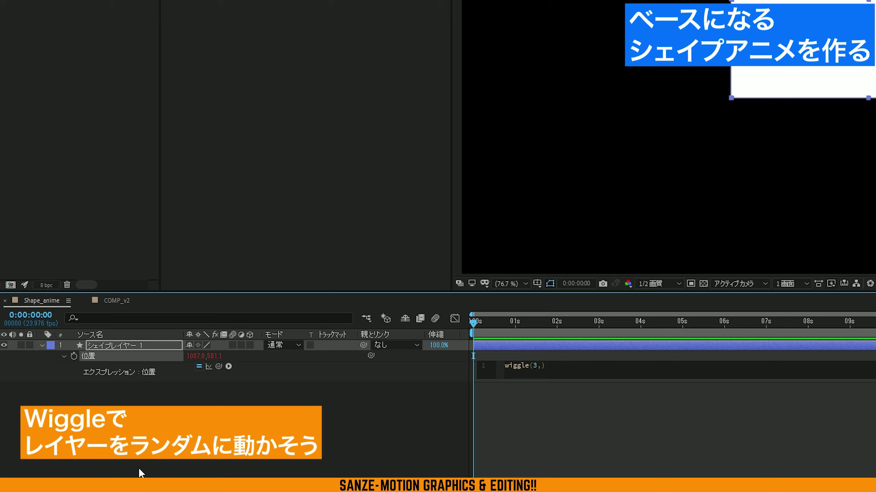
pyautogui.moveTo(496, 323); pyautogui.dragTo(779, 323)
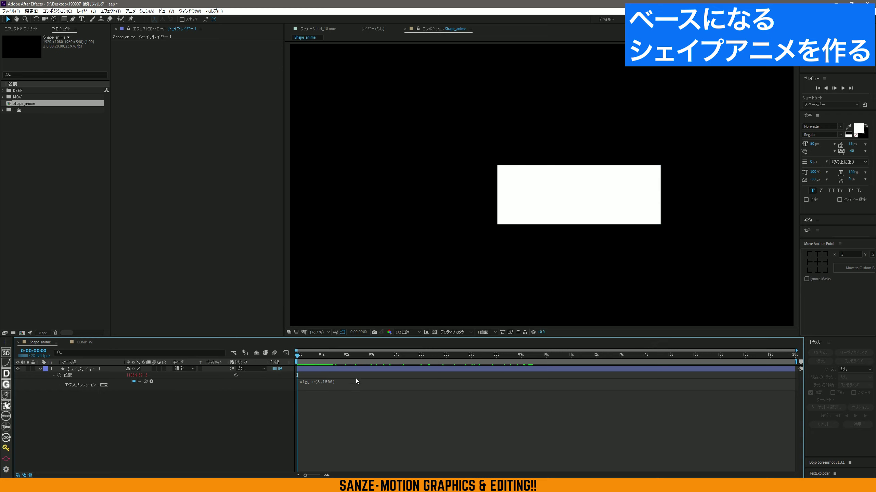
pyautogui.press('space')
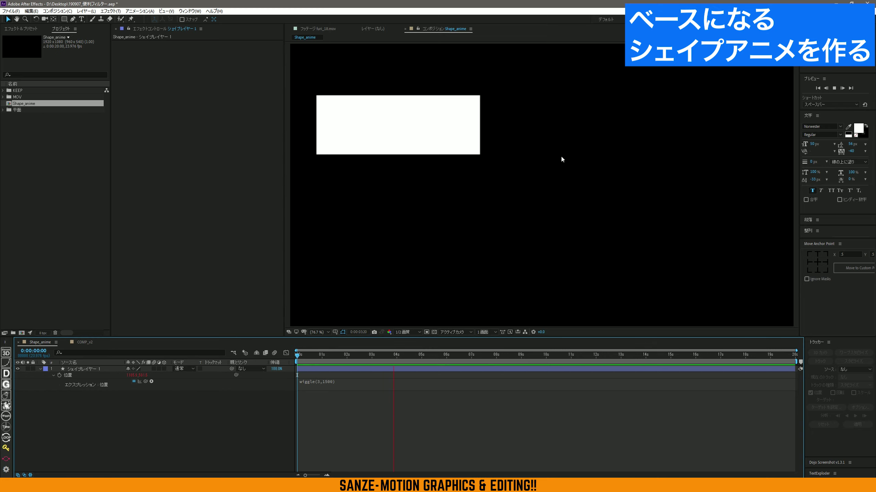
pyautogui.moveTo(326, 357); pyautogui.dragTo(289, 360)
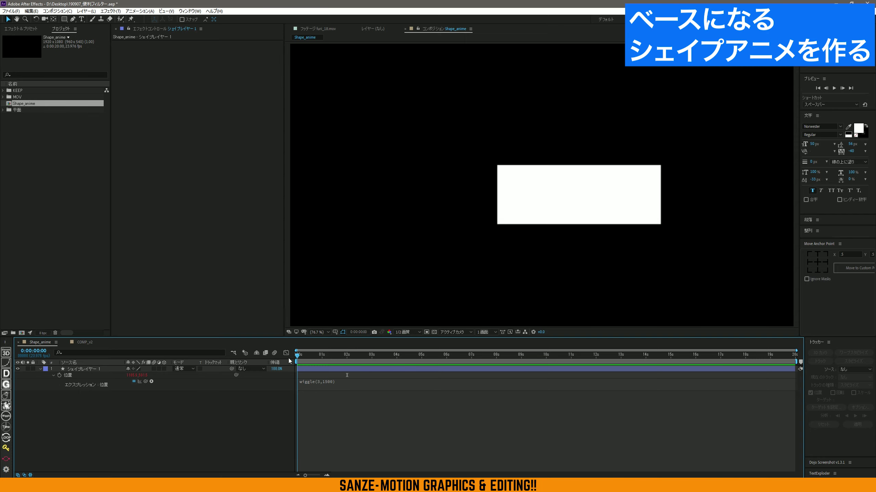
# - Duplicate the wiggling shape layer with Ctrl+D and preview the copies
pyautogui.click(97, 369)
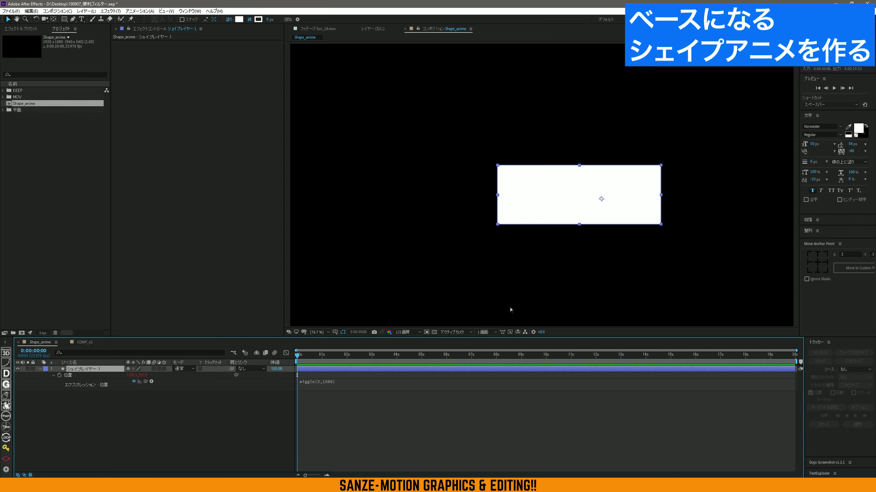
pyautogui.hotkey('ctrl', 'd')
pyautogui.hotkey('ctrl', 'd')
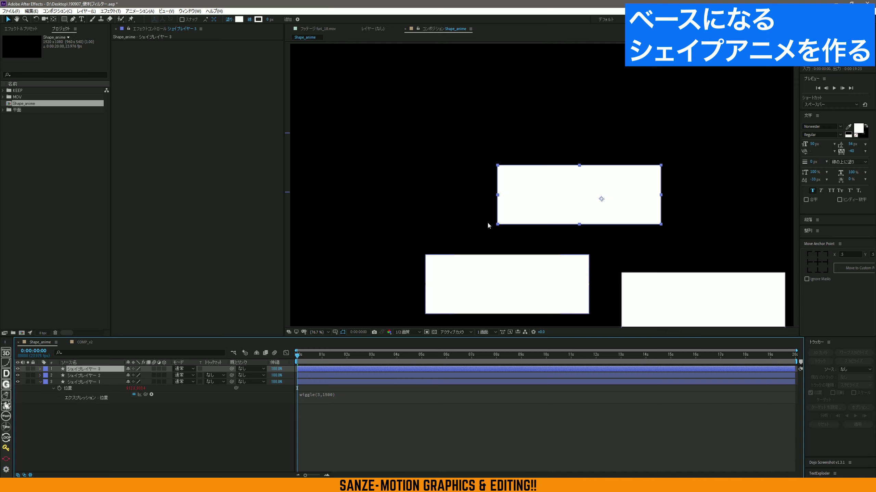
pyautogui.hotkey('ctrl', 'd')
pyautogui.hotkey('ctrl', 'd')
pyautogui.moveTo(302, 365); pyautogui.dragTo(347, 366)
pyautogui.press('space')
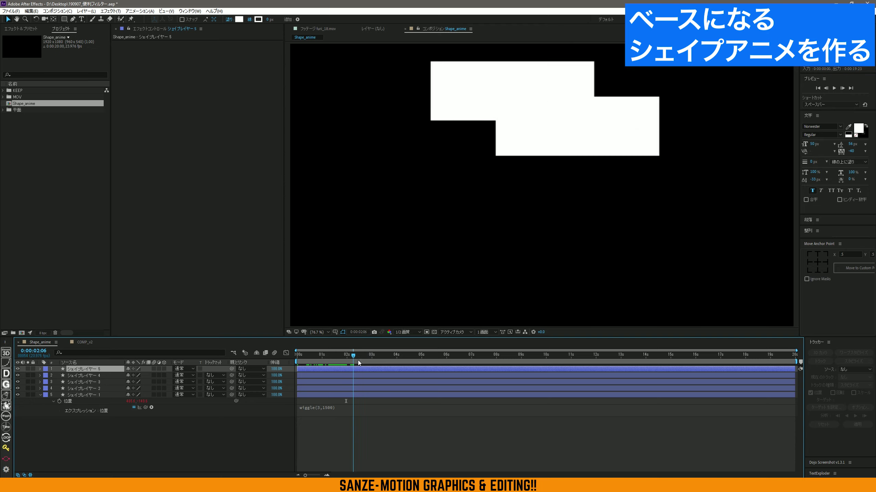
pyautogui.press('space')
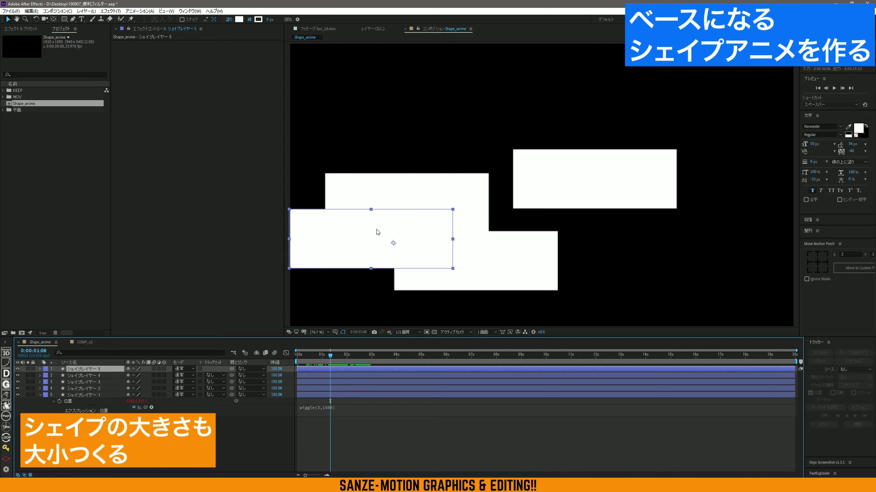
pyautogui.moveTo(331, 357); pyautogui.dragTo(289, 368)
# - Squash the bottom rectangle into a wide thin bar and enlarge another into a large box
pyautogui.click(479, 274)
pyautogui.moveTo(507, 255); pyautogui.dragTo(511, 280)
pyautogui.moveTo(589, 290); pyautogui.dragTo(629, 289)
pyautogui.click(491, 258)
pyautogui.moveTo(518, 255); pyautogui.dragTo(527, 229)
pyautogui.press('F2')
# - Shrink the top-left rectangle into a small bar, flatten the bottom-right one into a line, and preview
pyautogui.click(396, 140)
pyautogui.moveTo(400, 134); pyautogui.dragTo(333, 163)
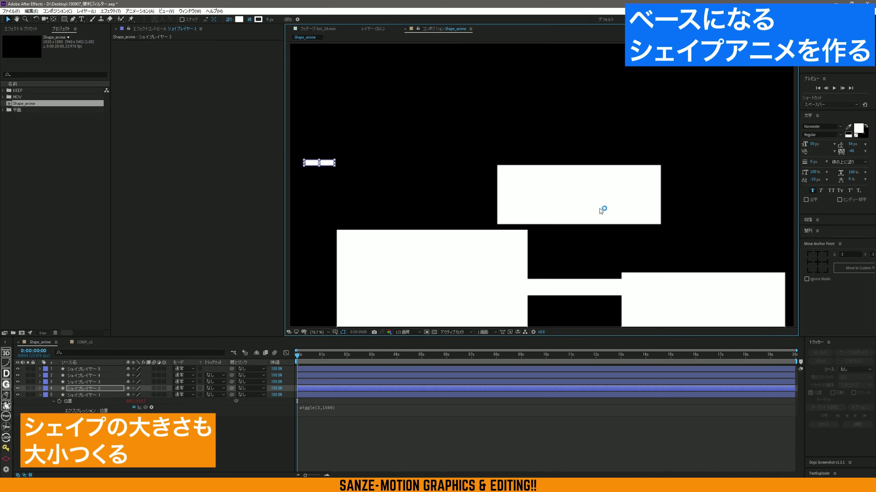
pyautogui.click(755, 288)
pyautogui.moveTo(703, 274); pyautogui.dragTo(703, 304)
pyautogui.moveTo(404, 361); pyautogui.dragTo(448, 368)
pyautogui.press('space')
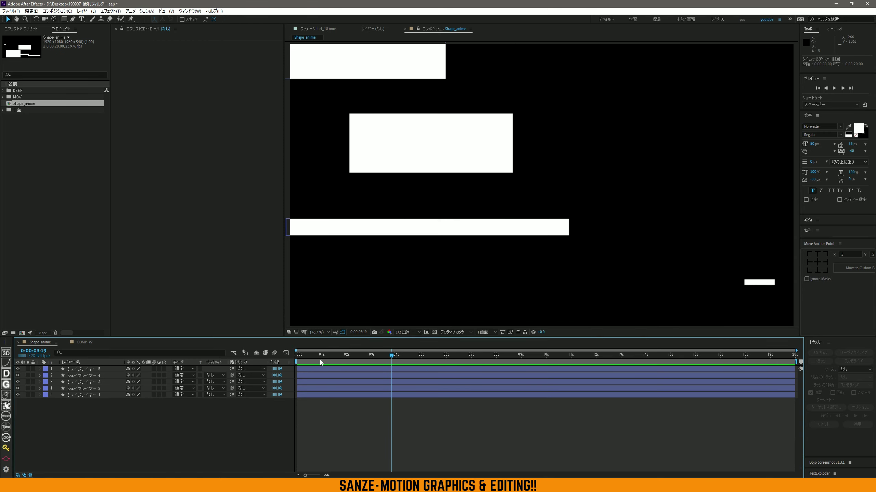
pyautogui.moveTo(320, 361); pyautogui.dragTo(377, 377)
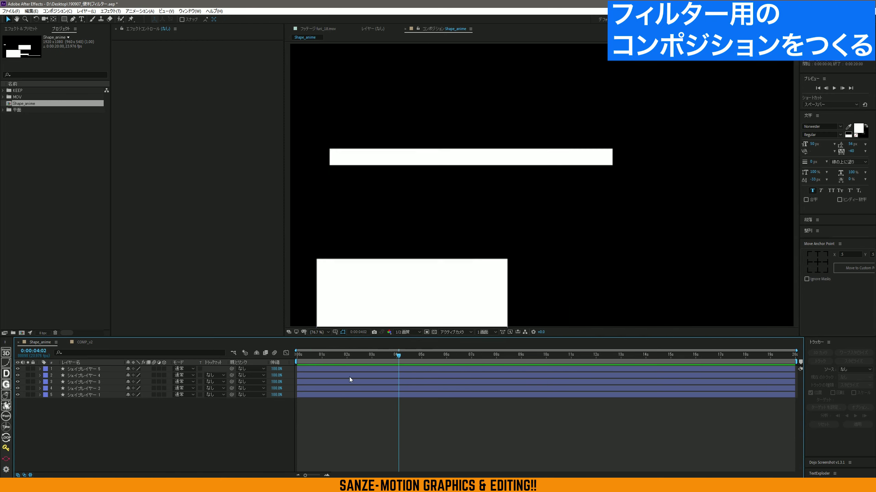
# - Nest Shape_anime into a new composition named Filter and create a new project folder
pyautogui.press('space')
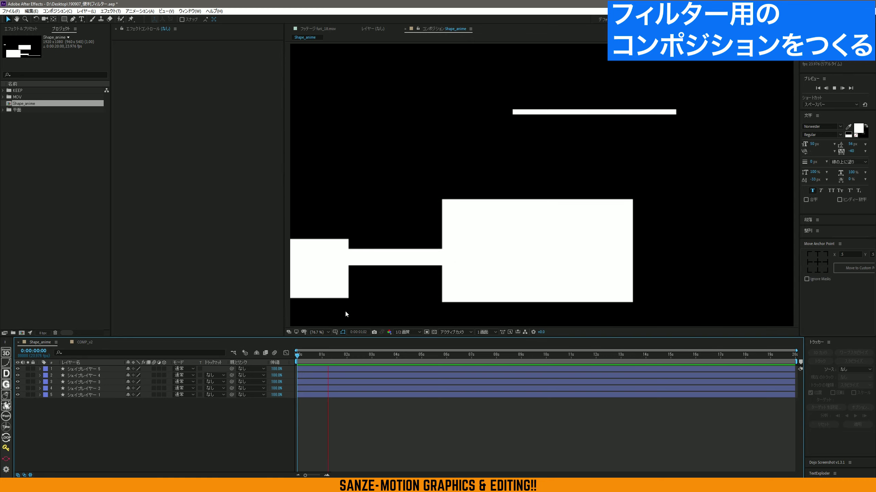
pyautogui.press('space')
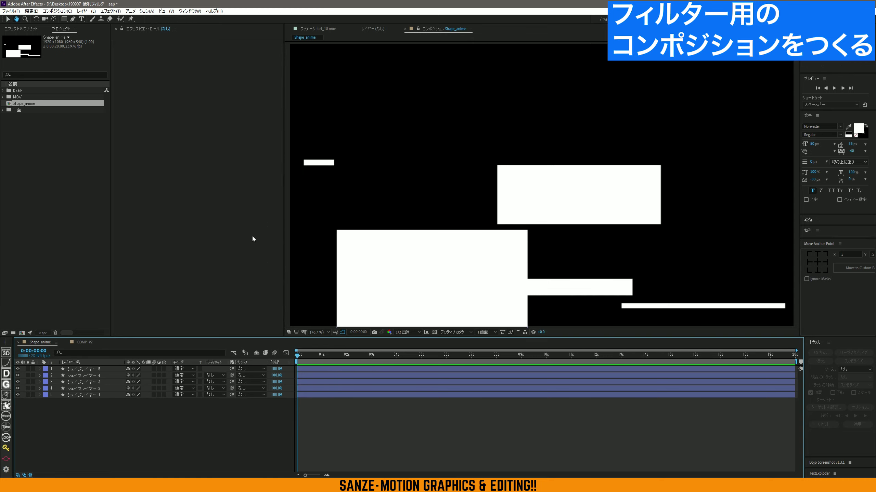
pyautogui.click(49, 159)
pyautogui.hotkey('ctrl', 'n')
pyautogui.write('Filter')
pyautogui.press('Return')
pyautogui.moveTo(24, 103); pyautogui.dragTo(138, 414)
pyautogui.hotkey('ctrl', 'alt', 'shift', 'n')
# - Name the new folder COMP and bring up the Filter comp filed inside it
pyautogui.write('COMP')
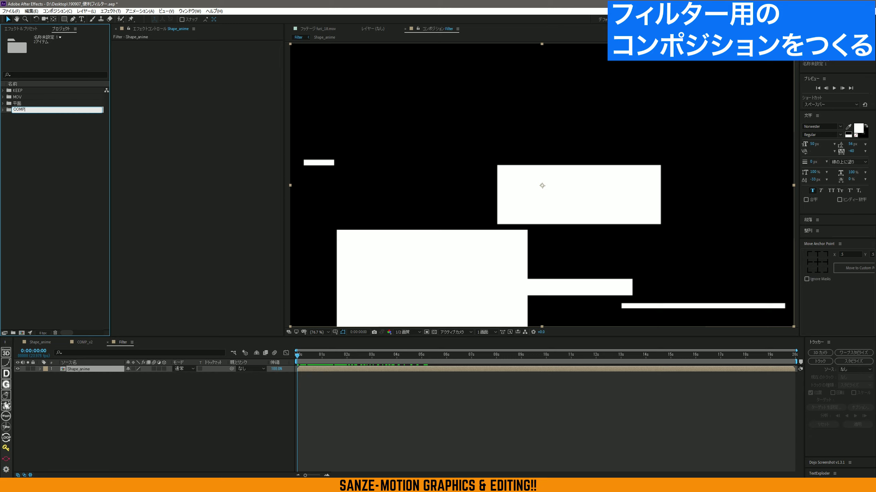
pyautogui.press('Return')
pyautogui.click(49, 163)
pyautogui.click(3, 90)
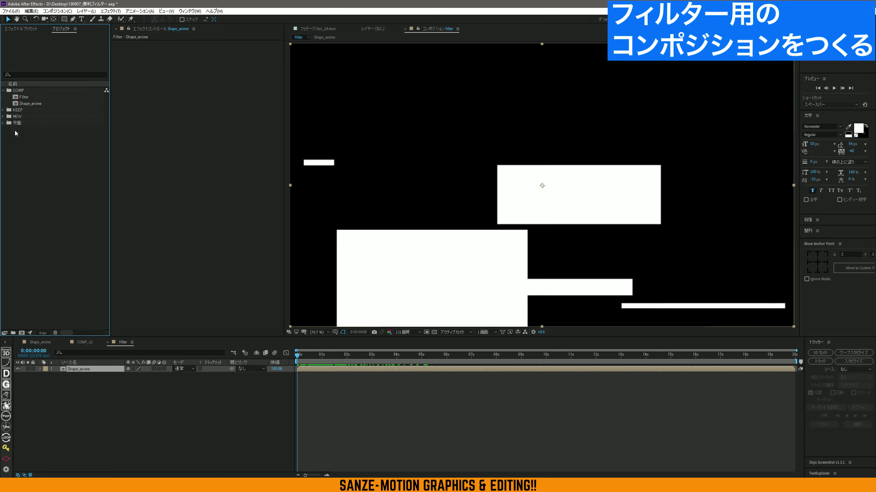
pyautogui.click(30, 104)
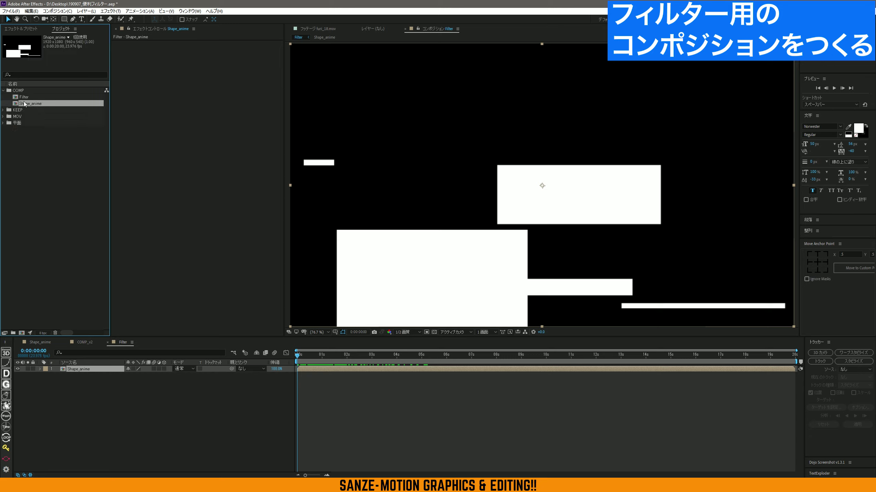
pyautogui.click(27, 98)
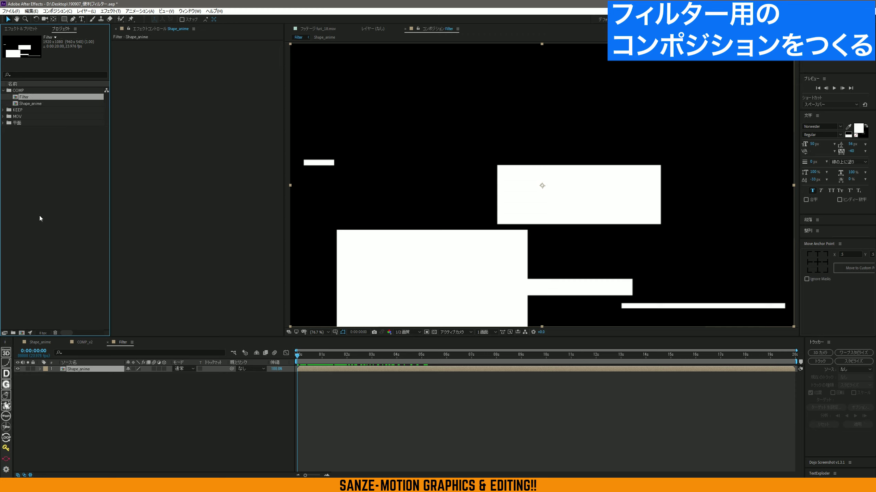
pyautogui.click(264, 385)
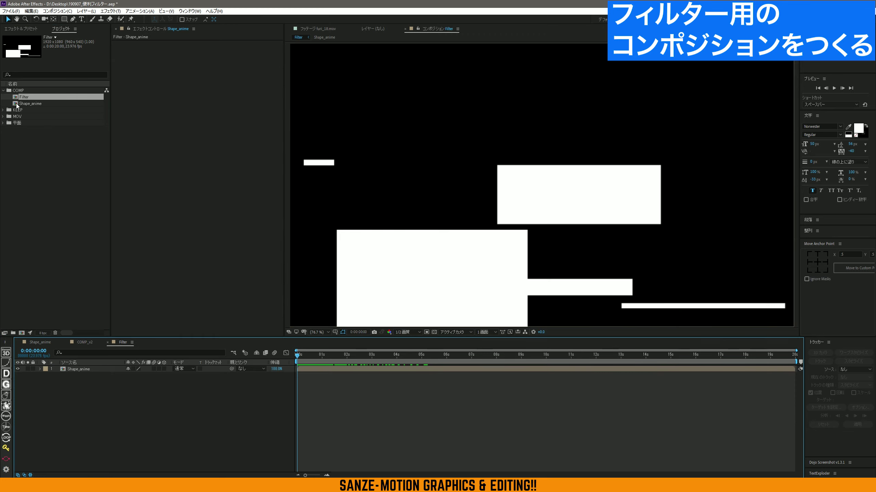
# - Add the shipping-containers clip from the MOV folder beneath Shape_anime in Filter
pyautogui.click(4, 117)
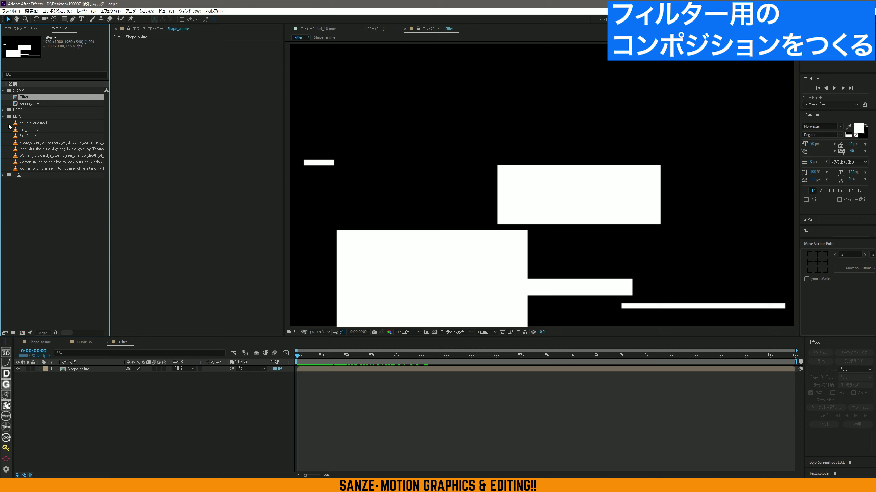
pyautogui.click(20, 142)
pyautogui.moveTo(20, 143); pyautogui.dragTo(140, 393)
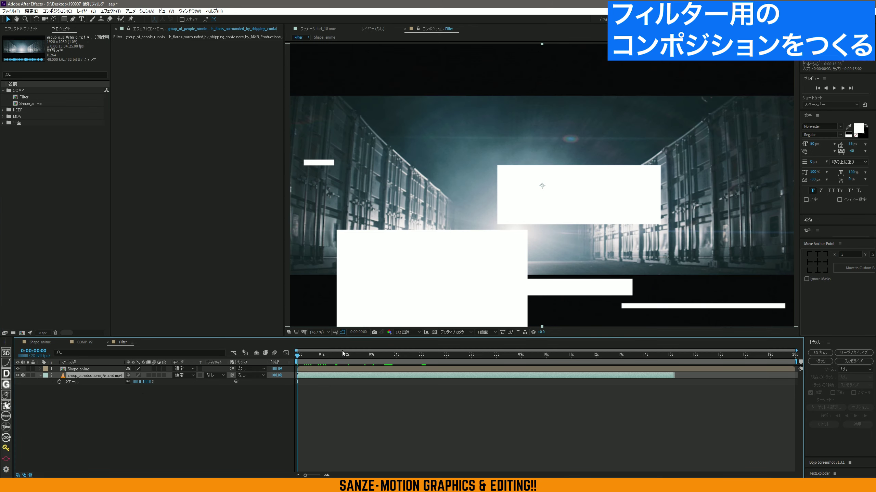
pyautogui.moveTo(310, 358); pyautogui.dragTo(297, 359)
# - Scale the footage layer to 167% and preview it with the whole frame fitted in the viewer
pyautogui.moveTo(150, 383); pyautogui.dragTo(220, 430)
pyautogui.moveTo(327, 359)
pyautogui.mouseDown()
pyautogui.moveTo(377, 362)
pyautogui.moveTo(334, 362)
pyautogui.mouseUp()
pyautogui.press(',')
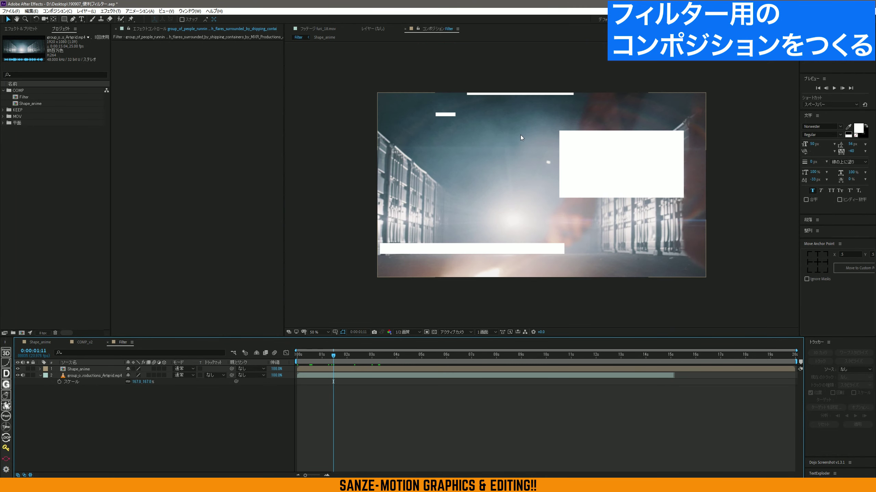
pyautogui.press('space')
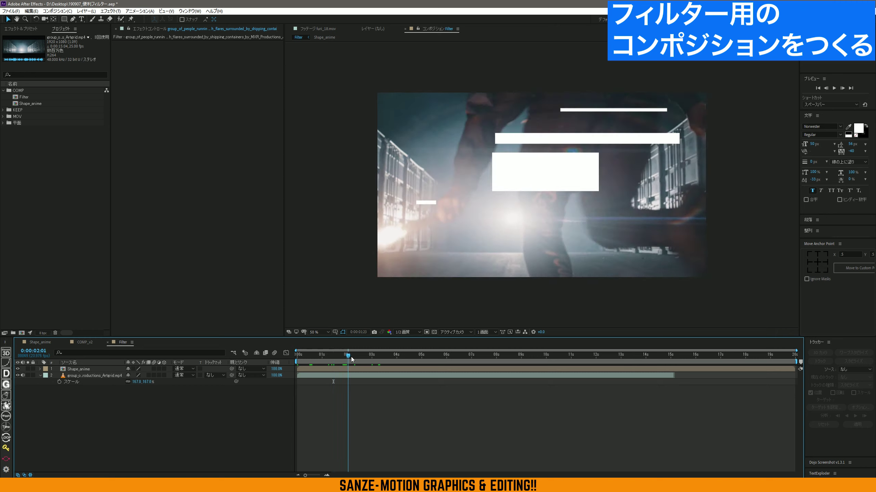
pyautogui.moveTo(299, 361); pyautogui.dragTo(298, 390)
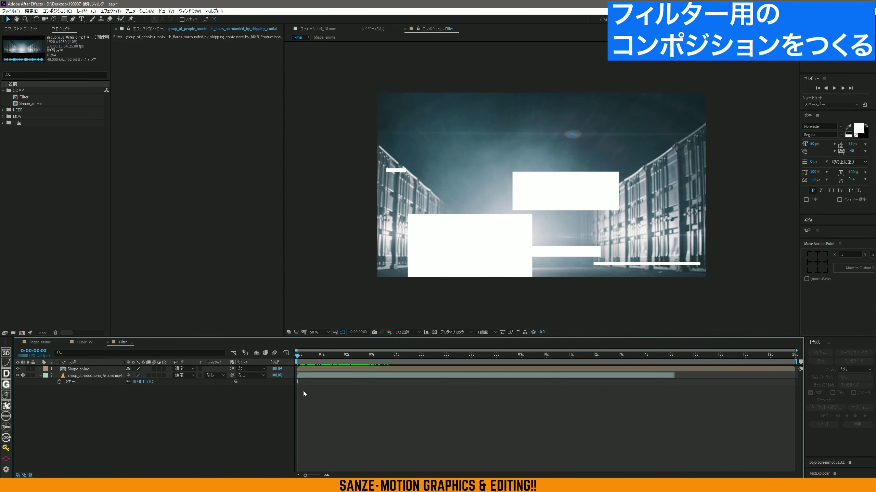
pyautogui.click(82, 369)
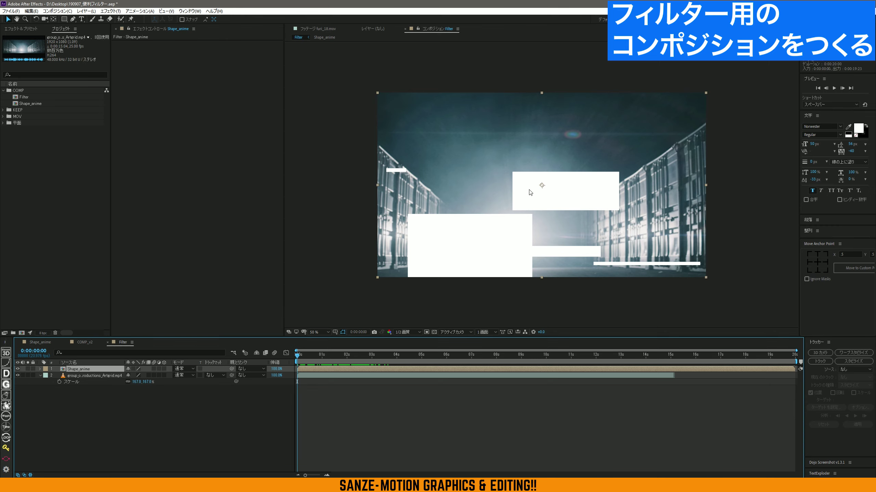
pyautogui.moveTo(314, 360); pyautogui.dragTo(297, 361)
# - Add an adjustment layer to Filter and place it below Shape_anime
pyautogui.rightClick(129, 406)
pyautogui.moveTo(149, 340)
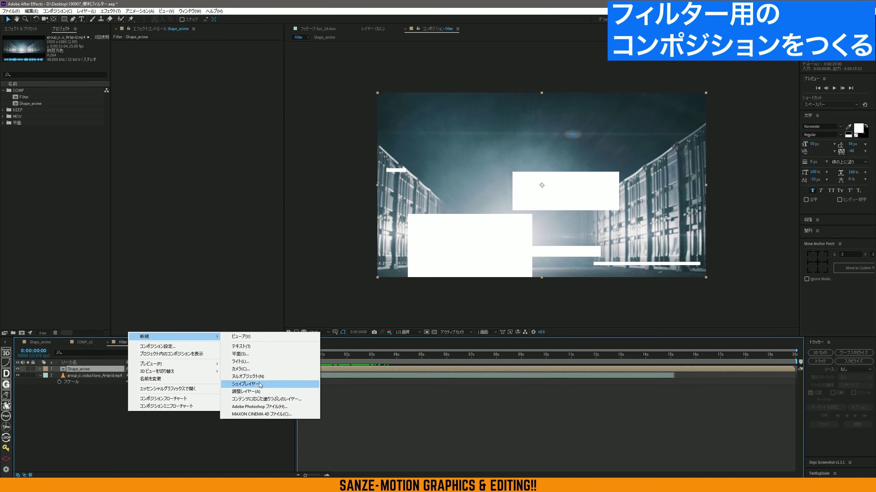
pyautogui.click(259, 393)
pyautogui.moveTo(93, 370); pyautogui.dragTo(100, 379)
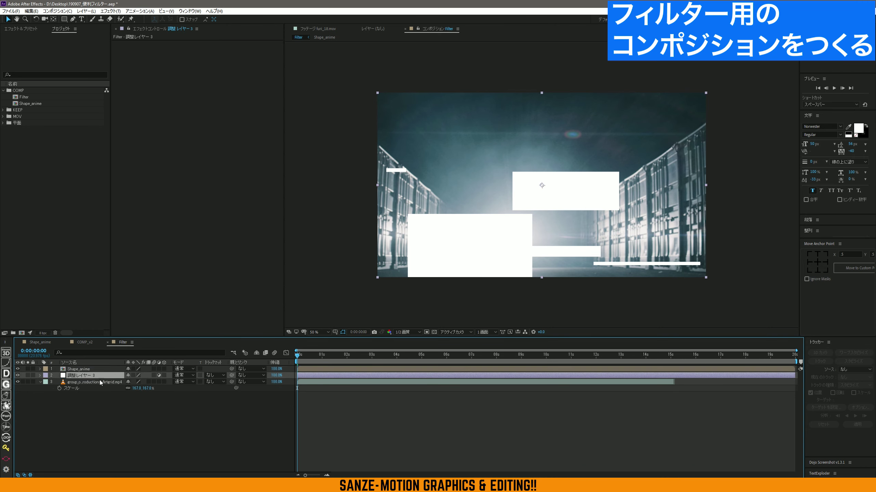
pyautogui.doubleClick(99, 375)
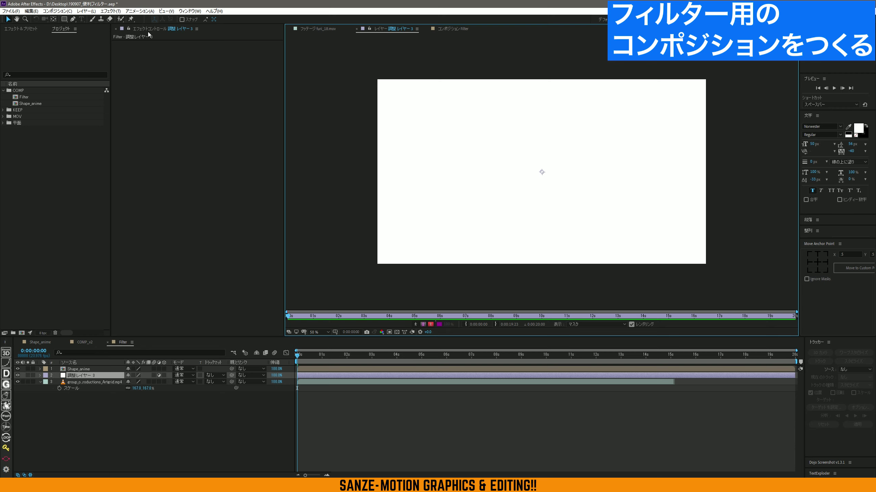
pyautogui.click(305, 28)
pyautogui.click(450, 30)
pyautogui.click(111, 388)
# - Rename the adjustment layer FX
pyautogui.click(96, 375)
pyautogui.press('Return')
pyautogui.write('F')
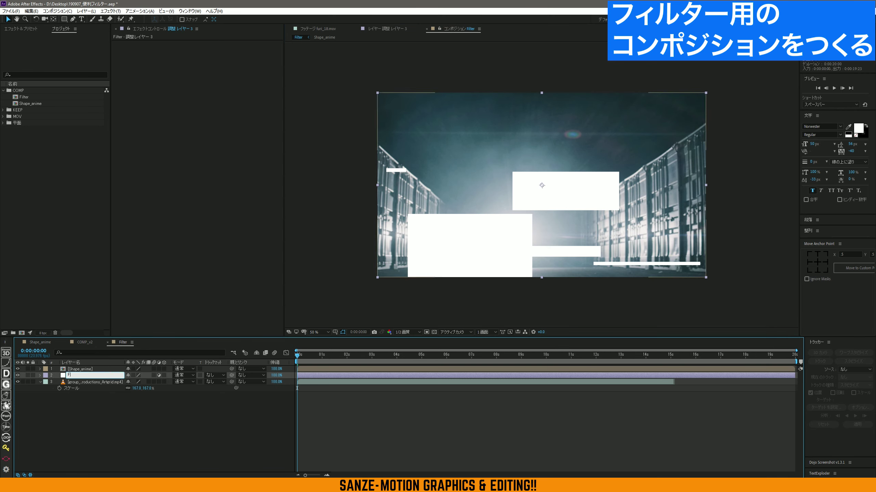
pyautogui.write('X')
pyautogui.press('Return')
pyautogui.click(189, 426)
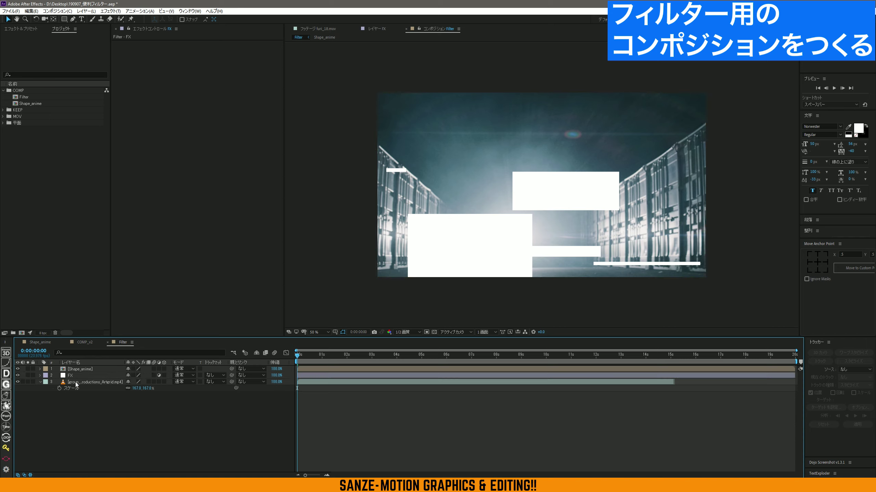
# - Set the FX layer's Track Matte to Alpha Matte "Shape_anime"
pyautogui.click(97, 375)
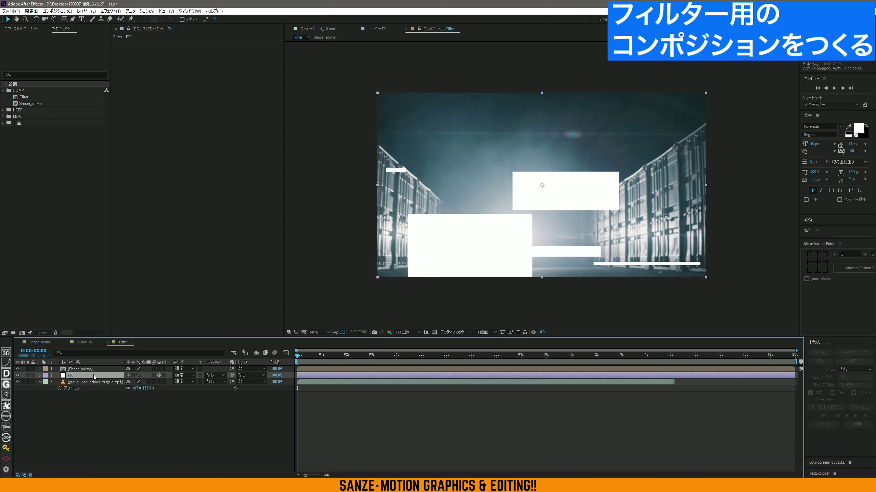
pyautogui.hotkey('ctrl', 'Up')
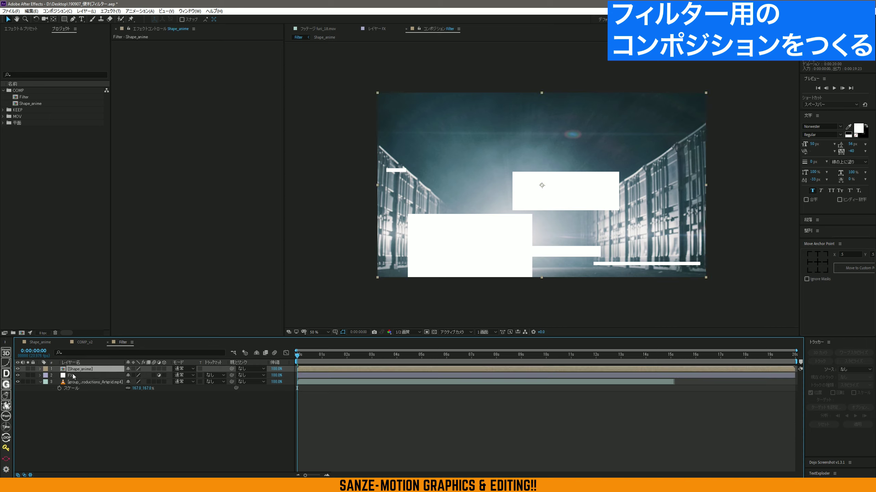
pyautogui.click(103, 375)
pyautogui.click(213, 375)
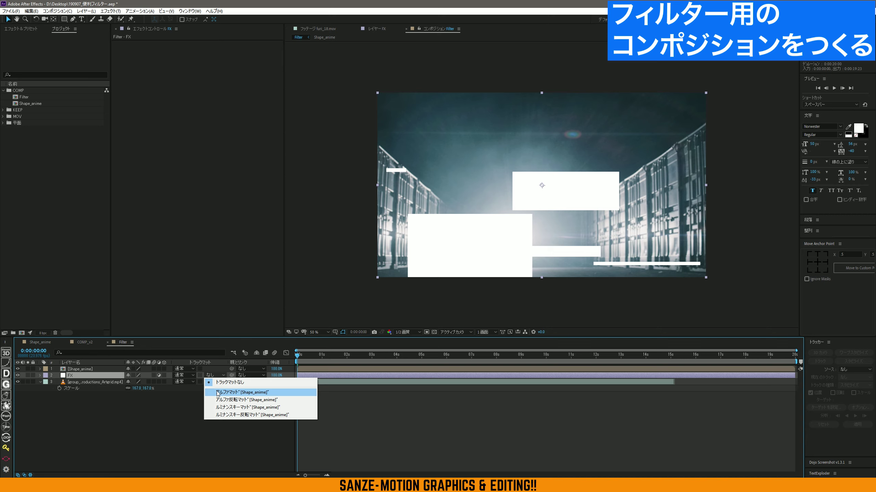
pyautogui.click(218, 393)
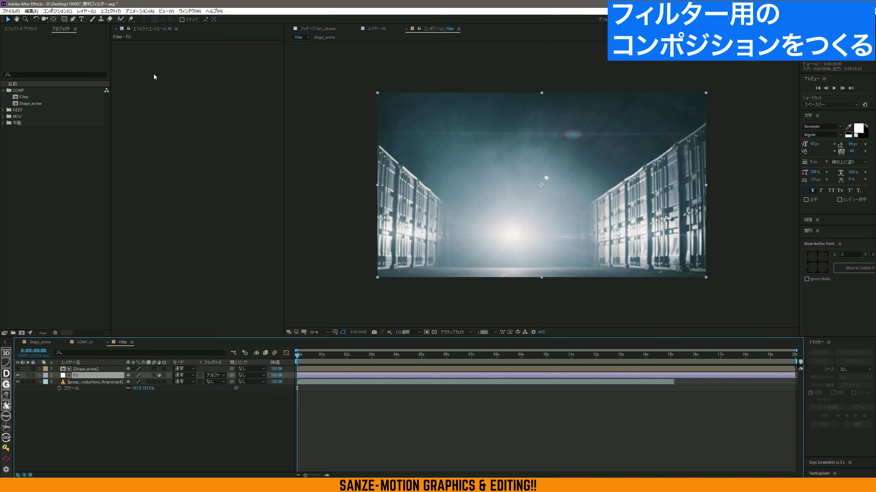
pyautogui.click(20, 29)
# - Apply トーンカーブ (Curves) to the FX layer and bow the curve upward to brighten
pyautogui.doubleClick(16, 38)
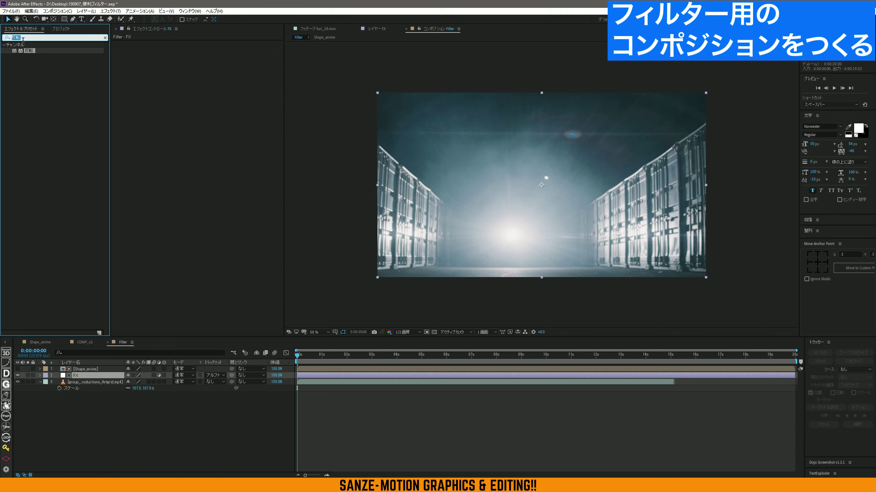
pyautogui.press('BackSpace')
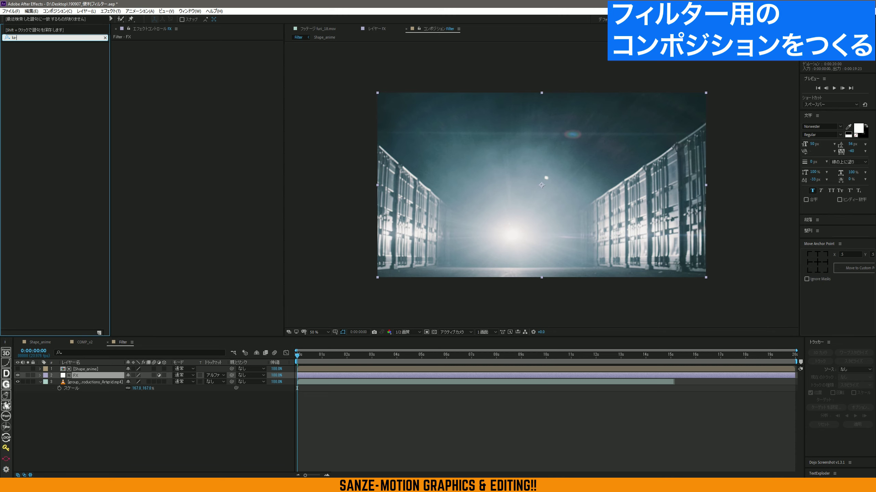
pyautogui.write('カーブ')
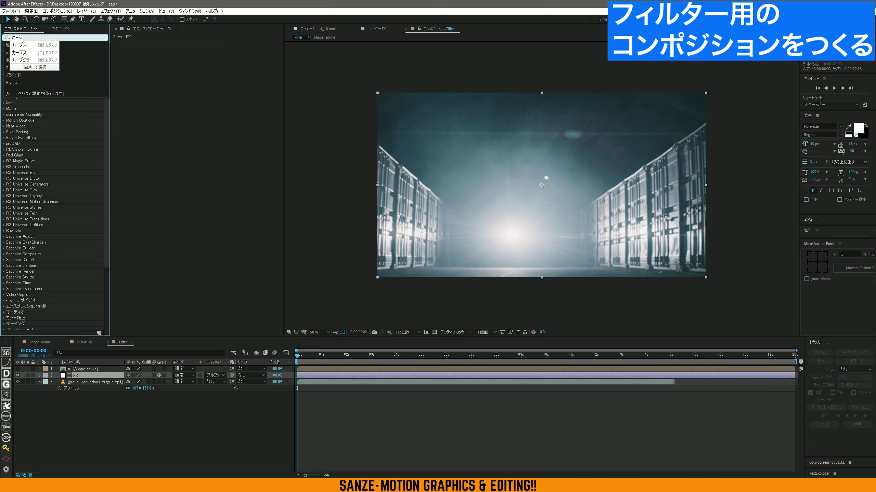
pyautogui.press('Return')
pyautogui.moveTo(36, 51); pyautogui.dragTo(199, 304)
pyautogui.moveTo(171, 120); pyautogui.dragTo(169, 118)
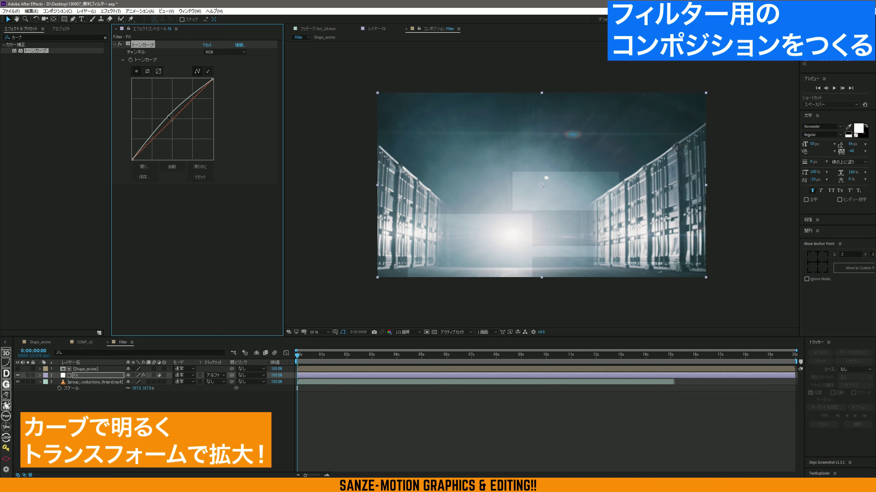
# - Search Effects & Presets for トランス to find the Transform effect
pyautogui.click(105, 37)
pyautogui.write('toransu')
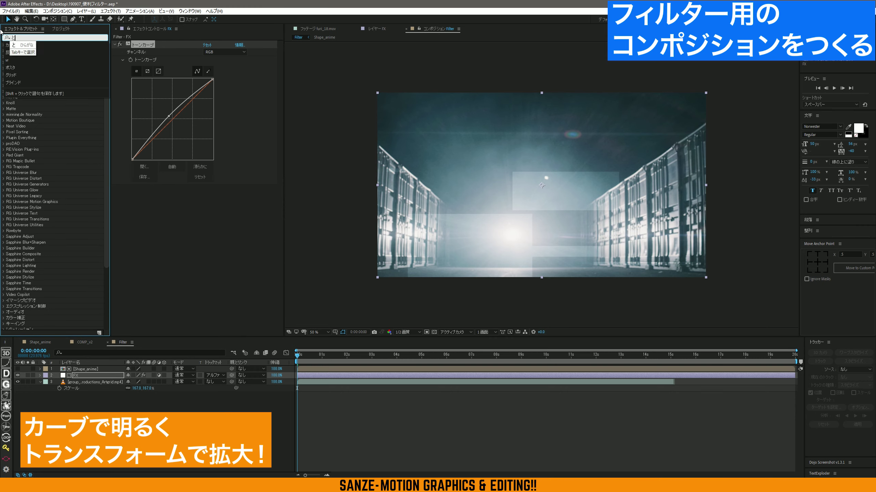
pyautogui.press('Return')
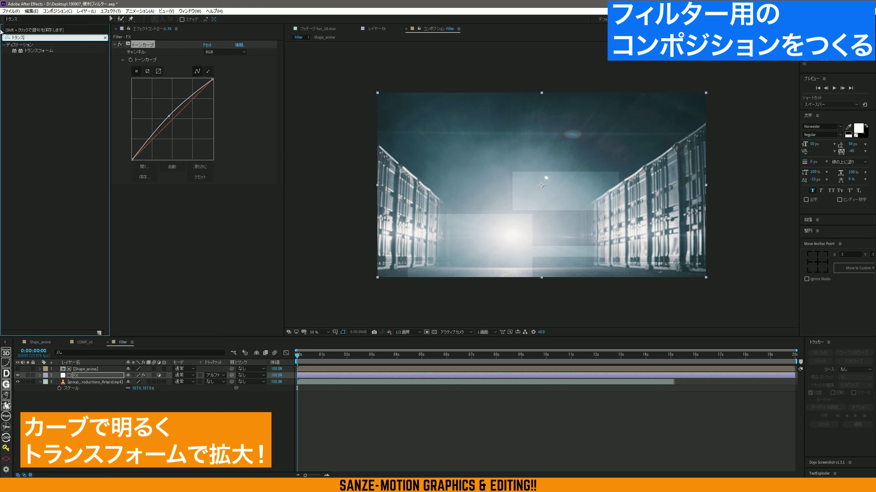
# - Apply a Transform effect to the FX layer and set its scale to 125
pyautogui.moveTo(39, 50); pyautogui.dragTo(163, 42)
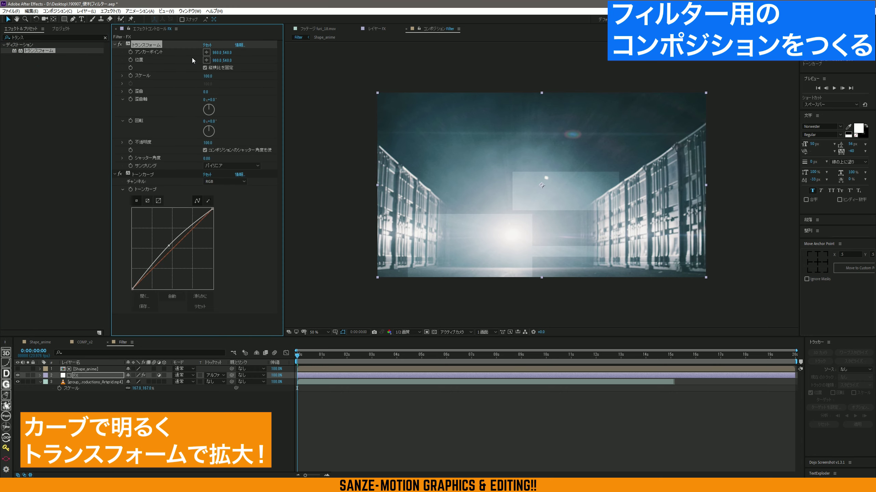
pyautogui.moveTo(209, 77); pyautogui.dragTo(217, 74)
pyautogui.click(208, 76)
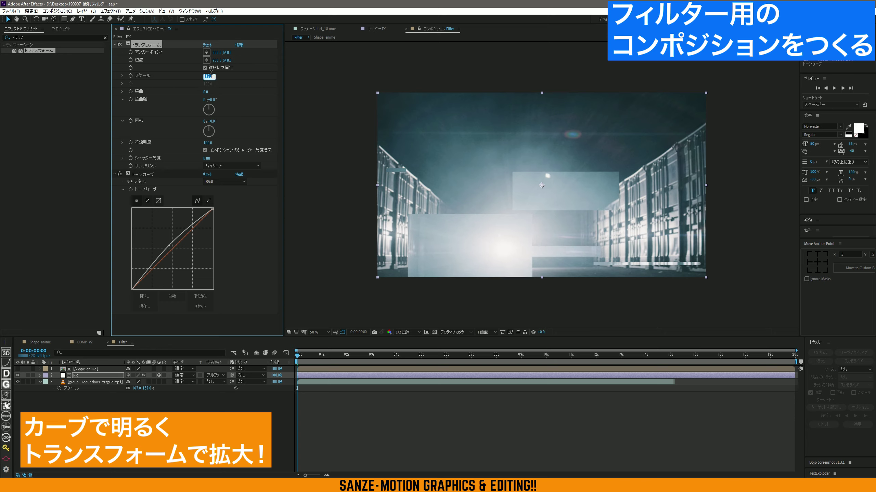
pyautogui.write('125')
# - Scrub and preview the Filter comp, comparing the enlarged frame with the FX layer hidden and shown
pyautogui.moveTo(297, 355); pyautogui.dragTo(399, 358)
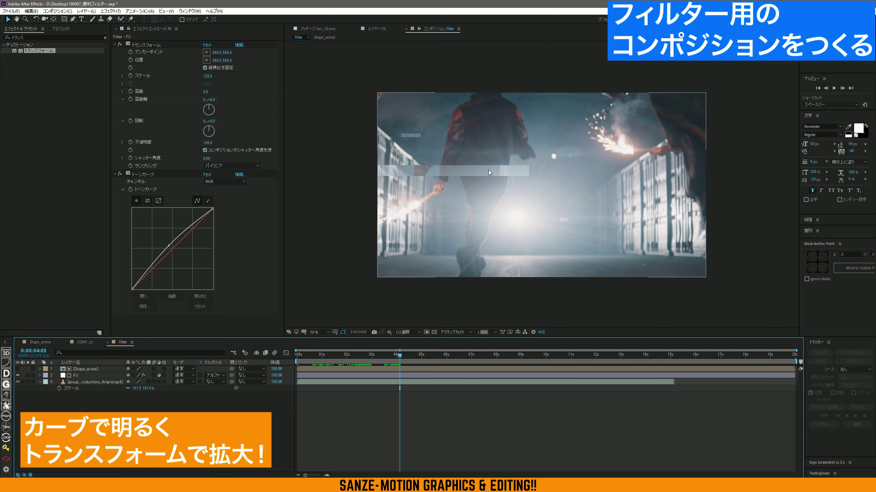
pyautogui.moveTo(402, 356); pyautogui.dragTo(450, 360)
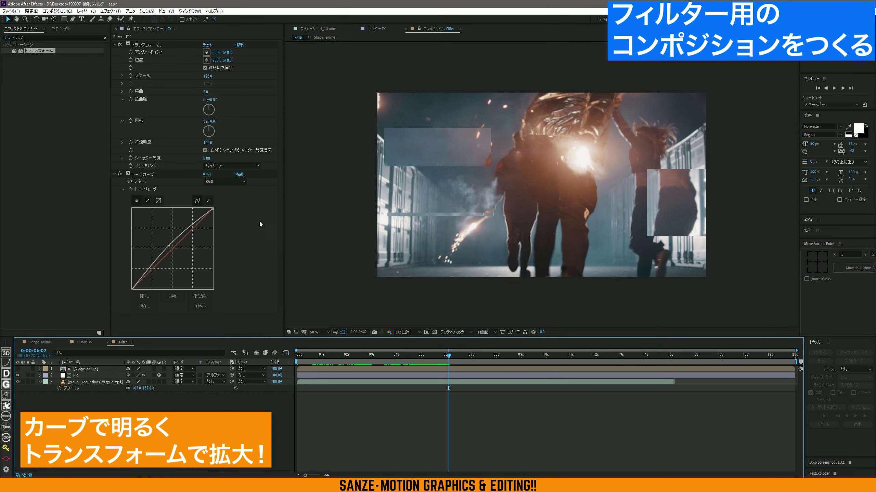
pyautogui.click(17, 376)
pyautogui.click(17, 375)
pyautogui.press('Home')
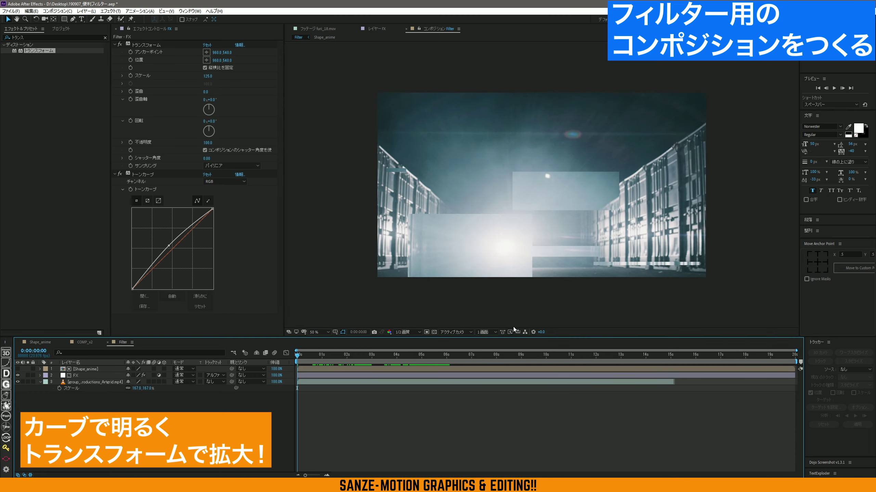
pyautogui.press('space')
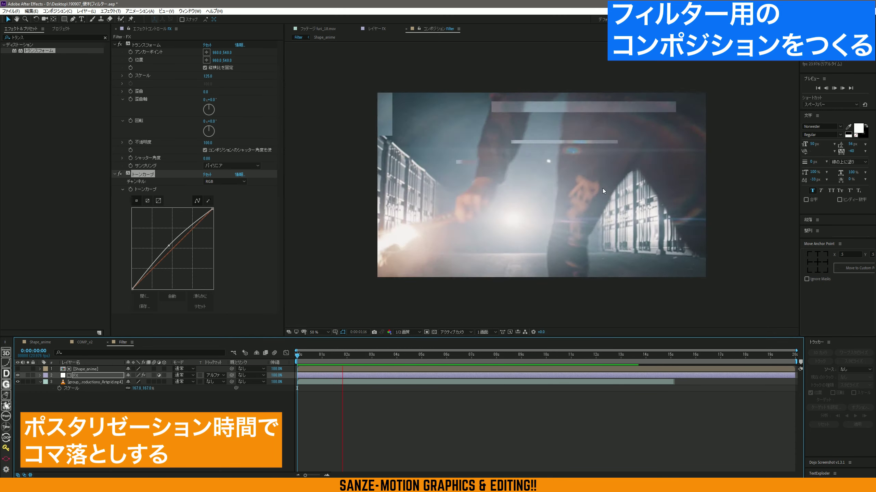
# - Find Posterize Time by searching 'ポスタ' and apply it to the Shape_anime layer
pyautogui.click(540, 164)
pyautogui.click(105, 37)
pyautogui.click(5, 37)
pyautogui.write('ポスタ')
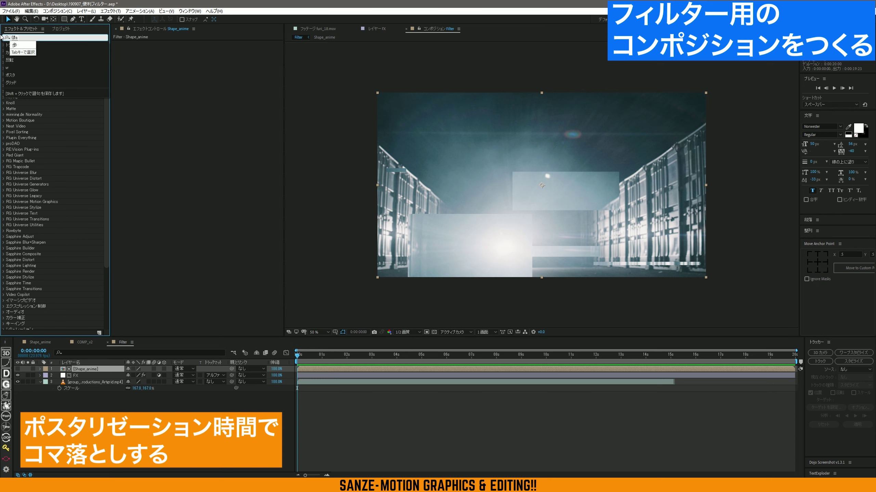
pyautogui.press('Return')
pyautogui.moveTo(47, 63); pyautogui.dragTo(214, 69)
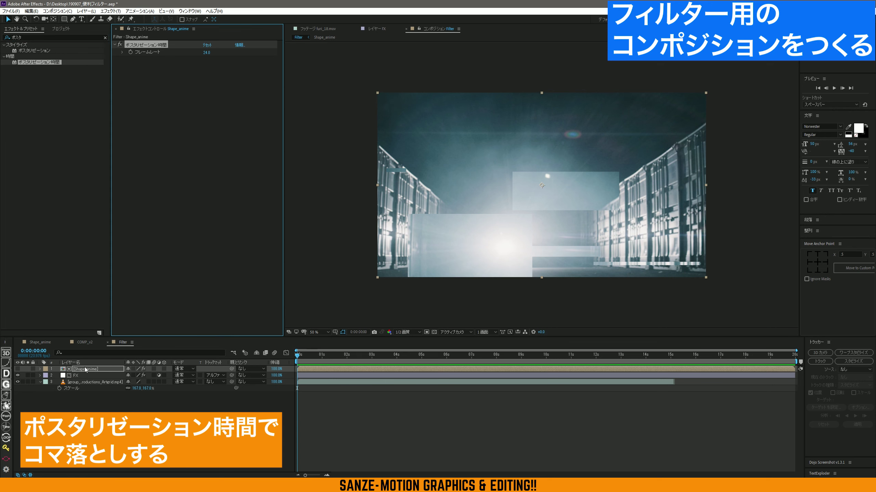
# - Set the Posterize Time frame rate to 5 and preview the stuttering shapes
pyautogui.click(208, 53)
pyautogui.write('5')
pyautogui.press('Return')
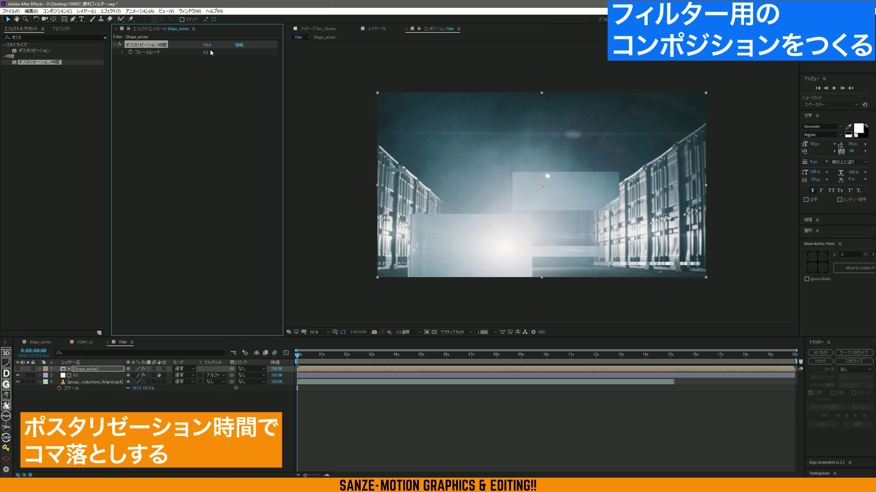
pyautogui.press('space')
pyautogui.press('space')
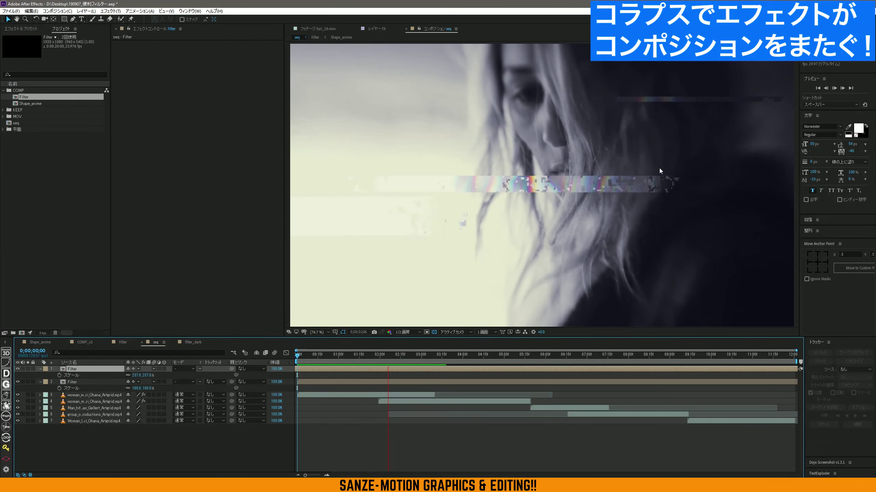
# - Collapse both Filter layers and delete the duplicate Filter layer from seq
pyautogui.press('space')
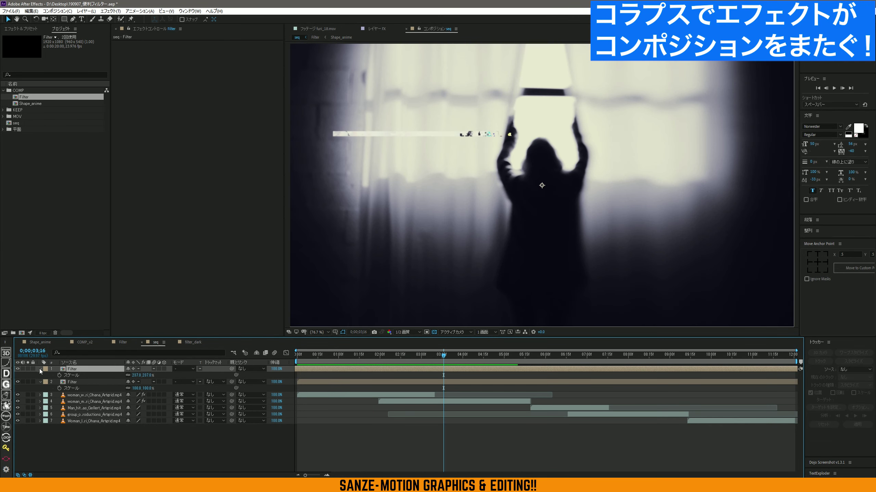
pyautogui.click(39, 369)
pyautogui.click(40, 375)
pyautogui.click(87, 368)
pyautogui.press('Delete')
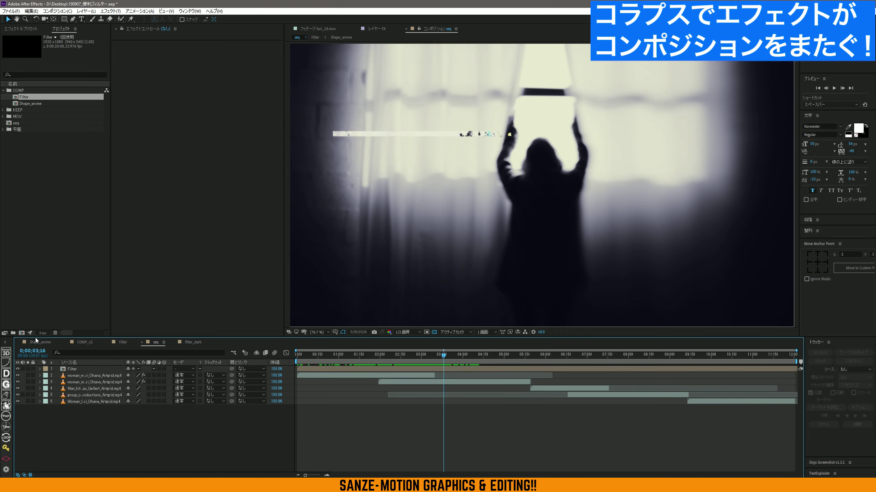
# - Scrub the Shape_anime comp, preview seq from the start, and select Filter_glitch in the project
pyautogui.click(38, 342)
pyautogui.moveTo(353, 358)
pyautogui.mouseDown()
pyautogui.moveTo(298, 364)
pyautogui.moveTo(350, 365)
pyautogui.mouseUp()
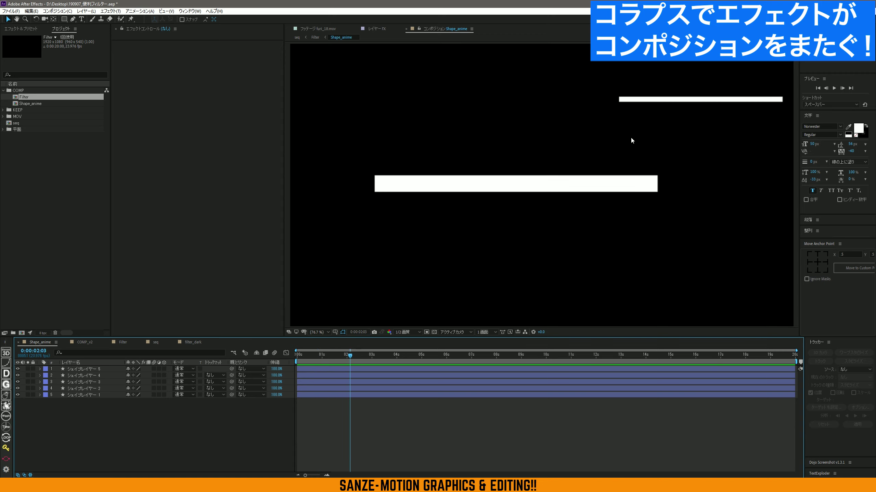
pyautogui.click(155, 342)
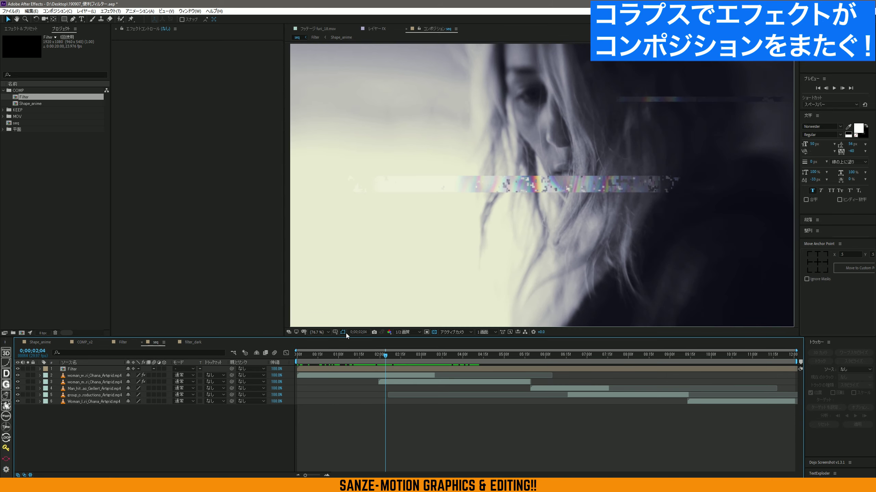
pyautogui.press('space')
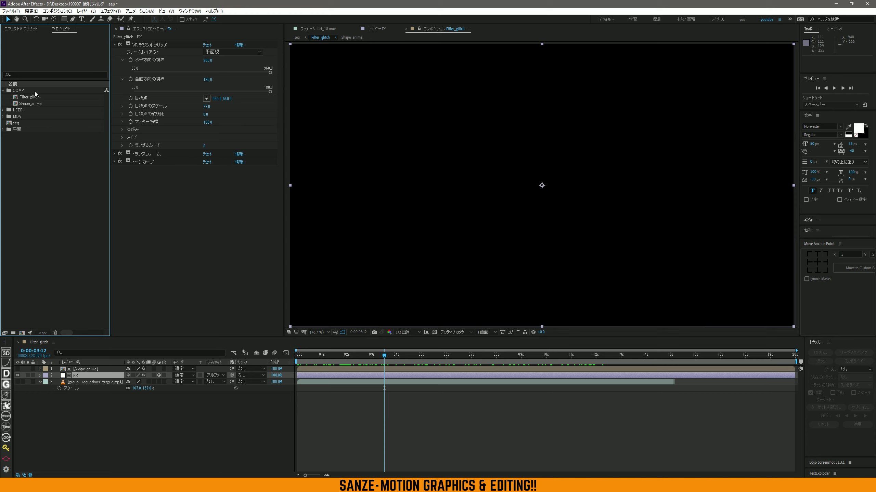
pyautogui.click(34, 97)
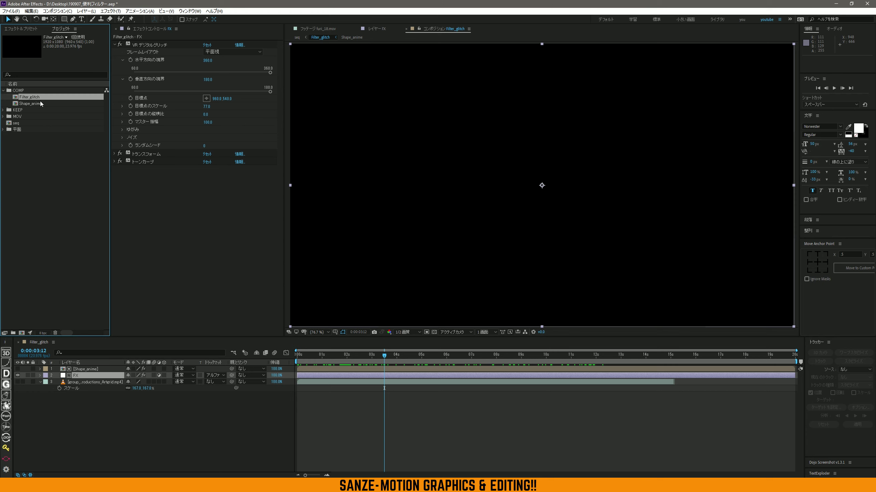
# - Duplicate the Filter_glitch comp and open the new Filter_glitch 2
pyautogui.hotkey('ctrl', 'd')
pyautogui.doubleClick(52, 104)
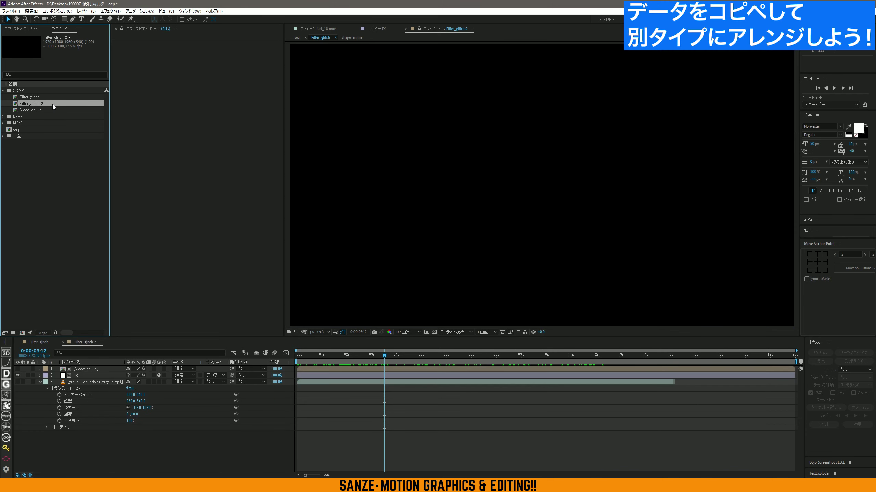
pyautogui.moveTo(406, 354); pyautogui.dragTo(398, 352)
# - Make the footage layer visible, check later frames, and select the FX layer
pyautogui.click(18, 382)
pyautogui.click(40, 382)
pyautogui.click(93, 381)
pyautogui.press('Home')
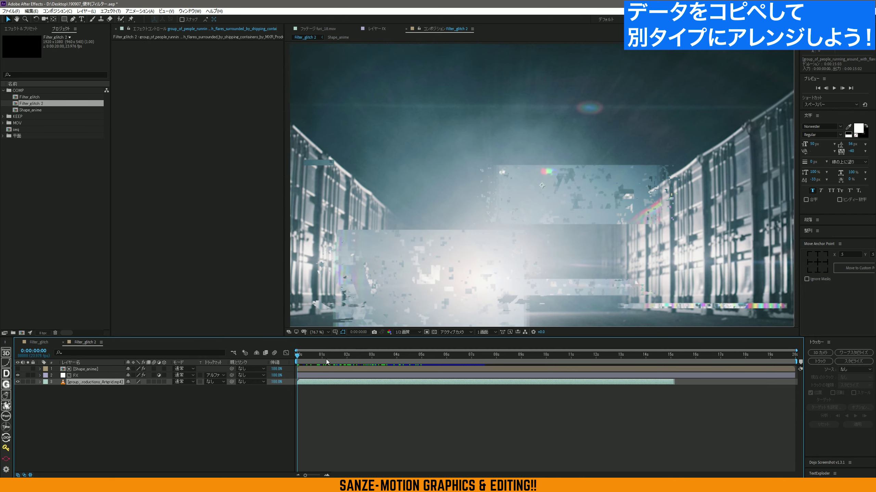
pyautogui.moveTo(326, 360); pyautogui.dragTo(337, 361)
pyautogui.click(144, 428)
pyautogui.click(86, 375)
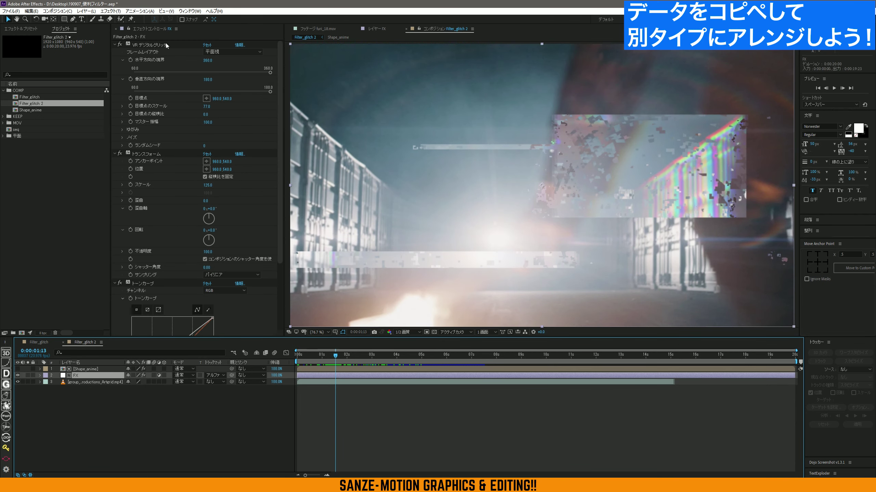
# - Collapse the FX layer's effects and turn off VR Digital Glitch
pyautogui.click(115, 45)
pyautogui.click(115, 53)
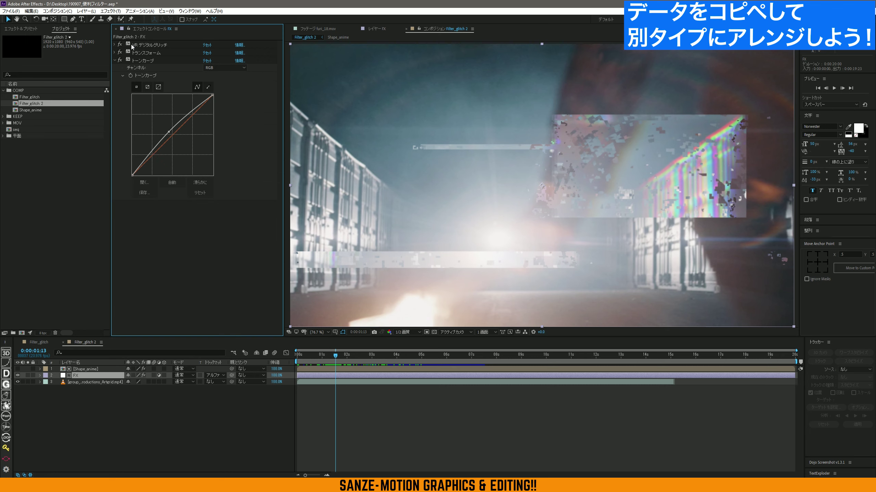
pyautogui.click(143, 45)
pyautogui.click(119, 44)
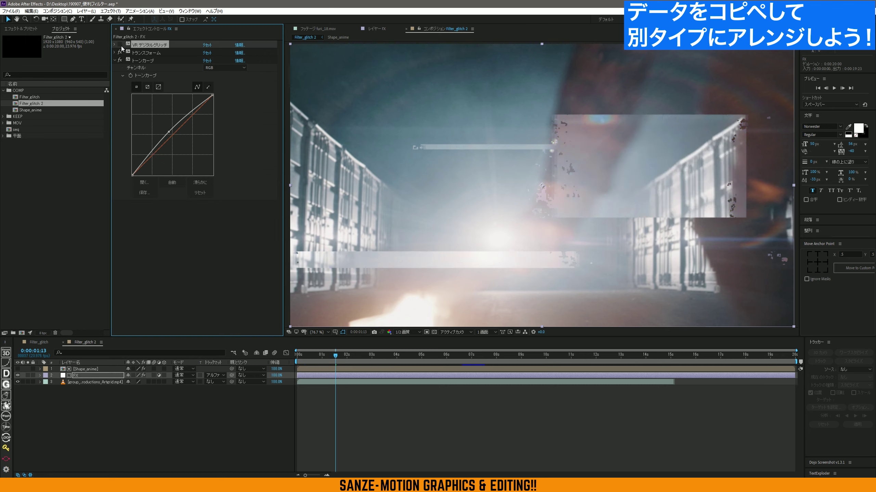
# - Search for '反転' and apply the Invert effect to the FX layer
pyautogui.click(94, 369)
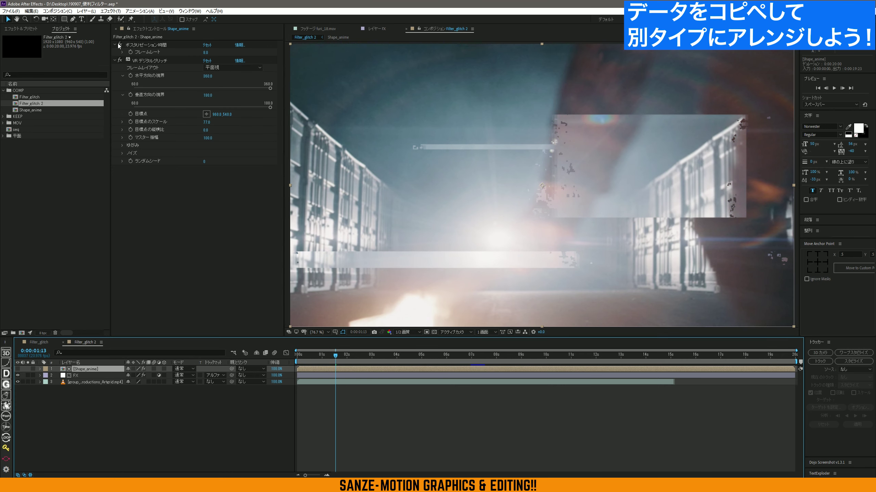
pyautogui.click(93, 376)
pyautogui.click(21, 29)
pyautogui.click(52, 37)
pyautogui.write('反転')
pyautogui.moveTo(30, 50); pyautogui.dragTo(172, 138)
pyautogui.click(537, 355)
# - Enable the FX layer's Tone Curve, bend it into an S-curve, preview, then hide the footage layer
pyautogui.click(120, 83)
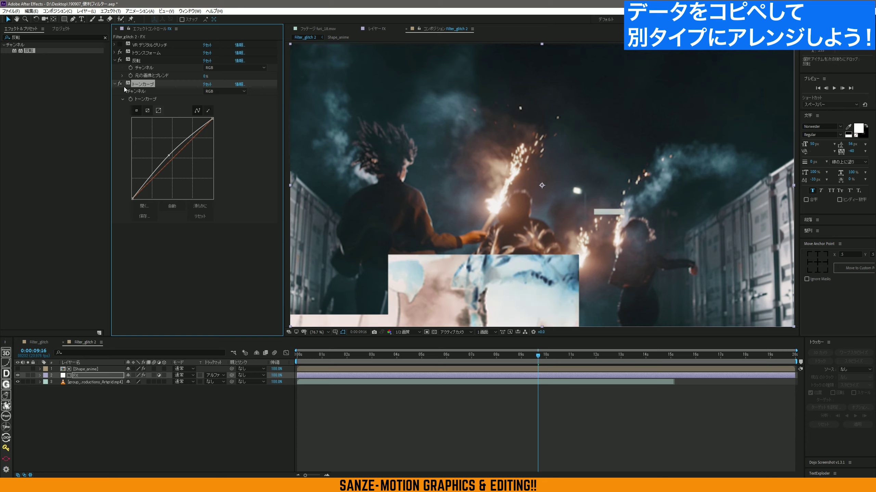
pyautogui.moveTo(169, 157); pyautogui.dragTo(161, 179)
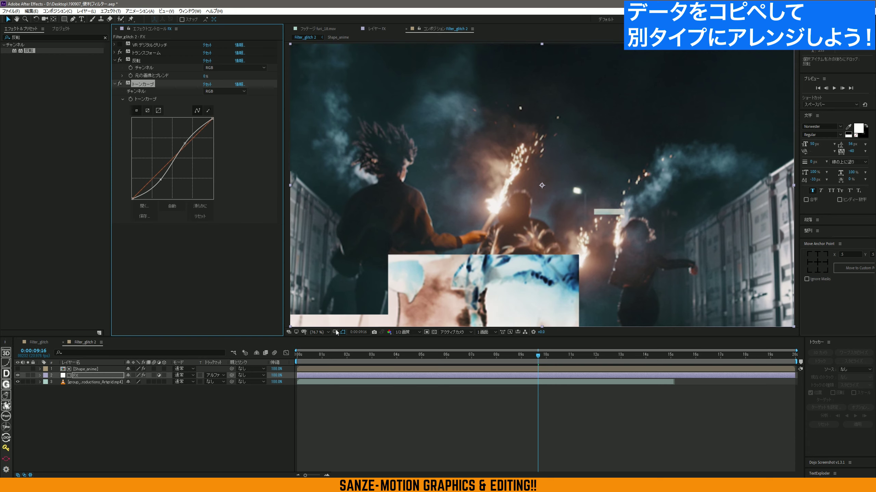
pyautogui.moveTo(392, 354); pyautogui.dragTo(289, 367)
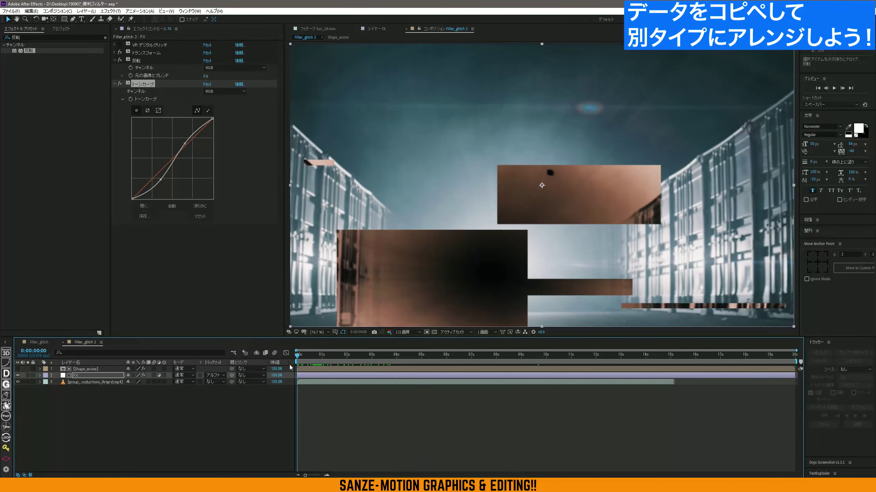
pyautogui.press('space')
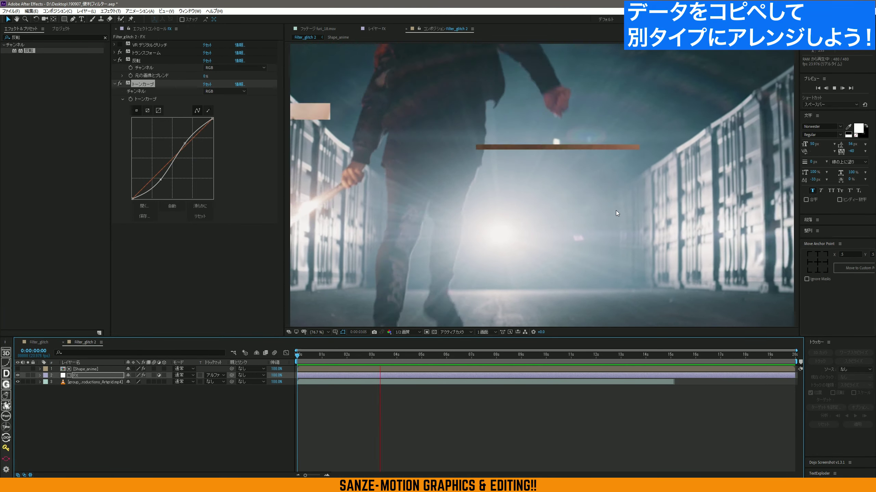
pyautogui.press('space')
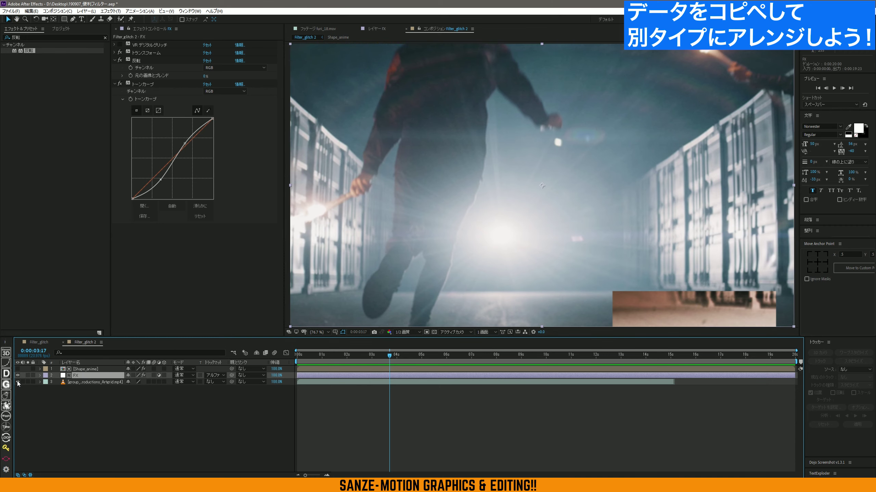
pyautogui.click(18, 381)
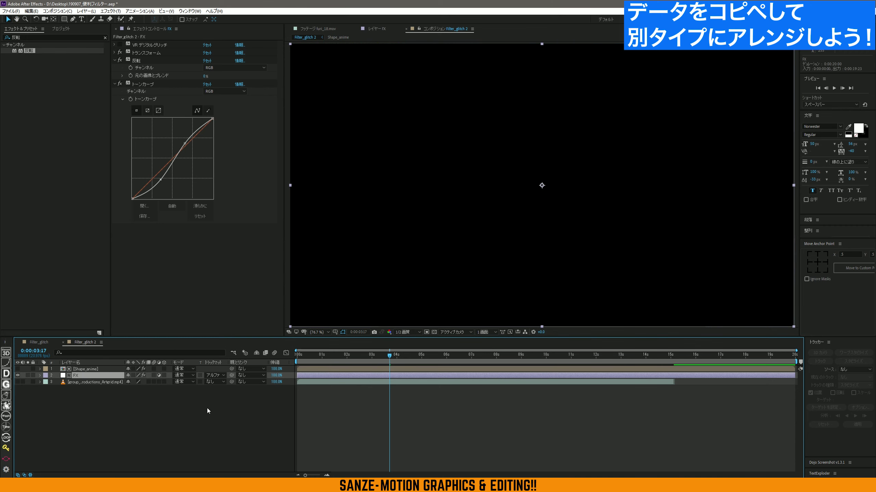
pyautogui.click(49, 29)
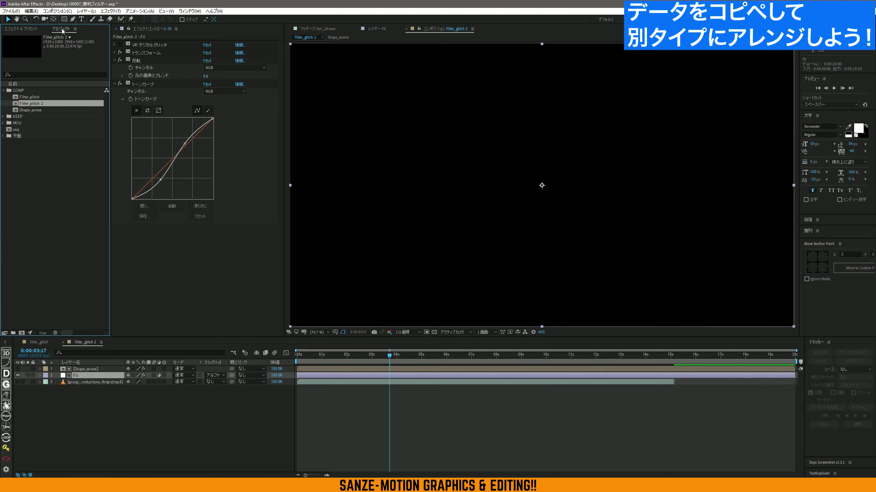
# - Rename the Filter_glitch 2 comp to Filter_invert
pyautogui.click(47, 102)
pyautogui.press('Return')
pyautogui.press('End')
pyautogui.press('BackSpace')
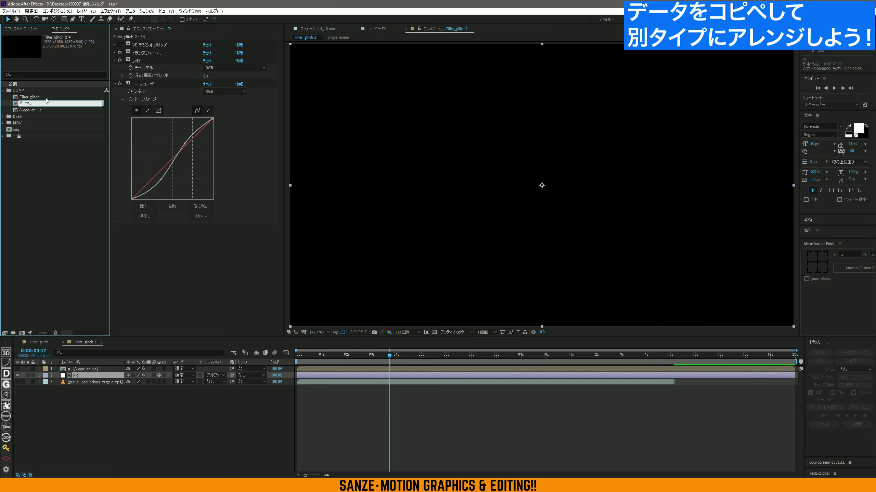
pyautogui.write('invert')
pyautogui.press('Return')
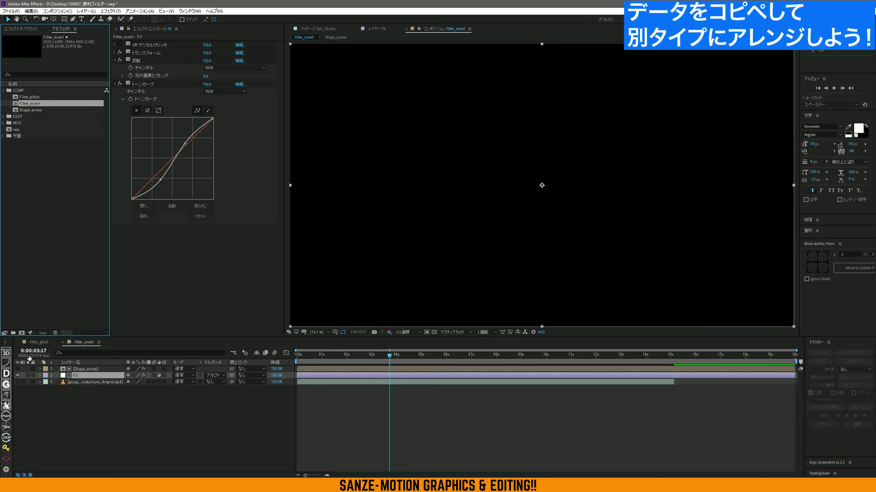
# - Open seq, add Filter_invert as its top layer, and play it back
pyautogui.click(19, 131)
pyautogui.doubleClick(18, 131)
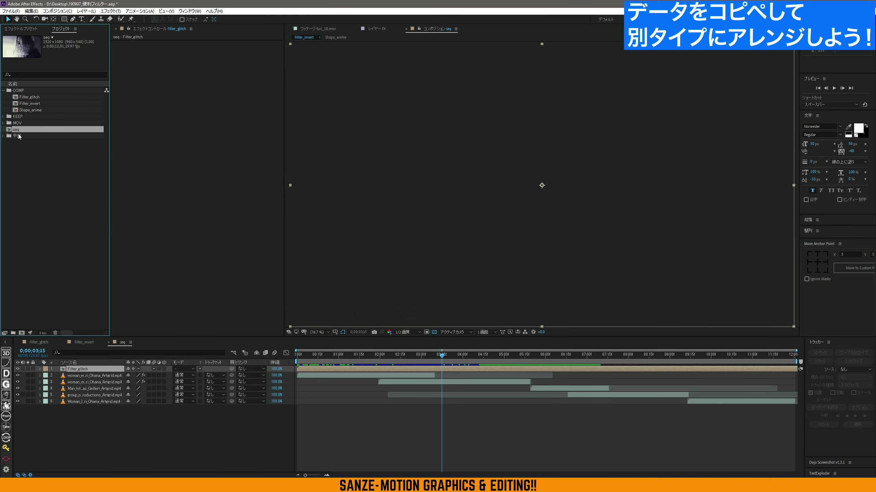
pyautogui.moveTo(417, 352); pyautogui.dragTo(397, 353)
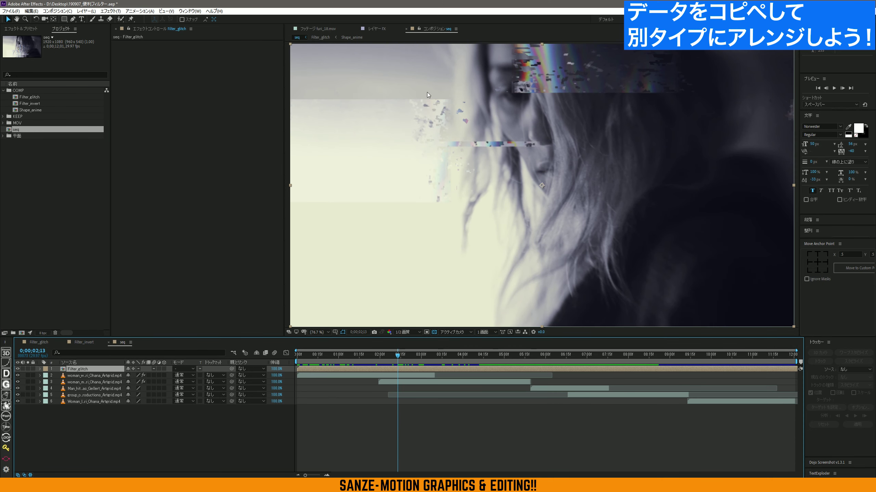
pyautogui.moveTo(44, 103); pyautogui.dragTo(107, 370)
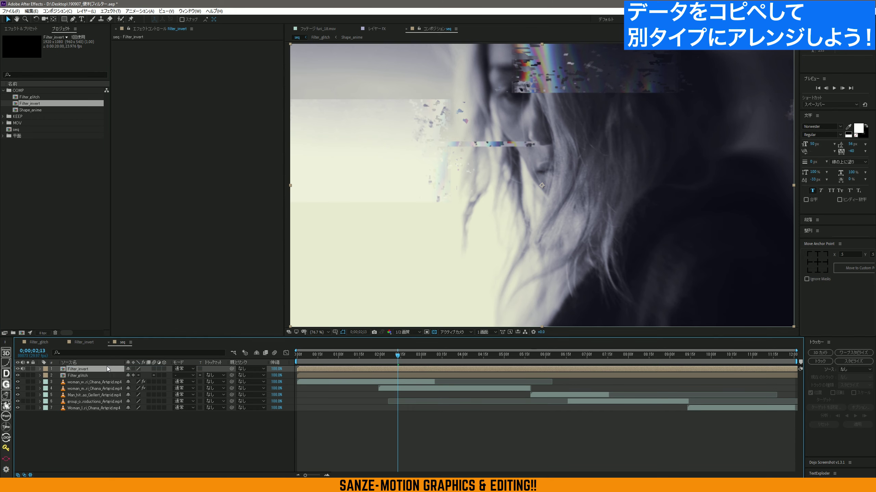
pyautogui.press('space')
pyautogui.press('space')
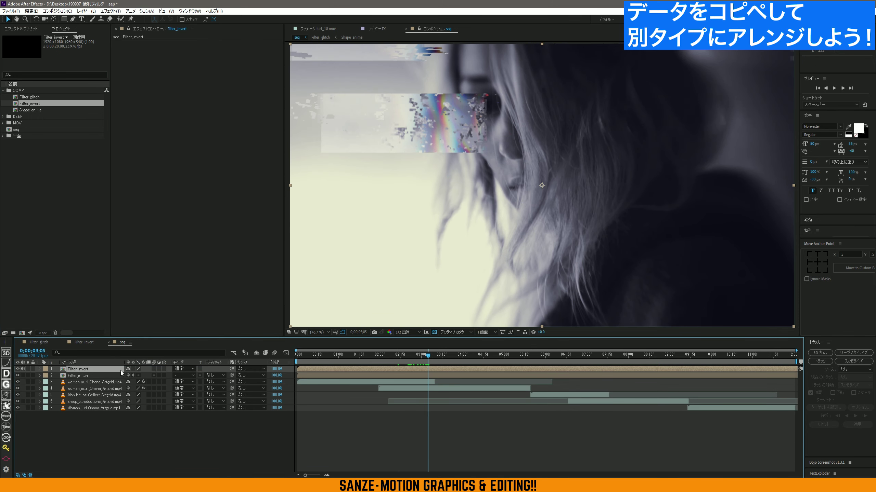
# - Turn on collapse transformations for Filter_invert and shift the layer earlier in time, previewing the result
pyautogui.click(134, 369)
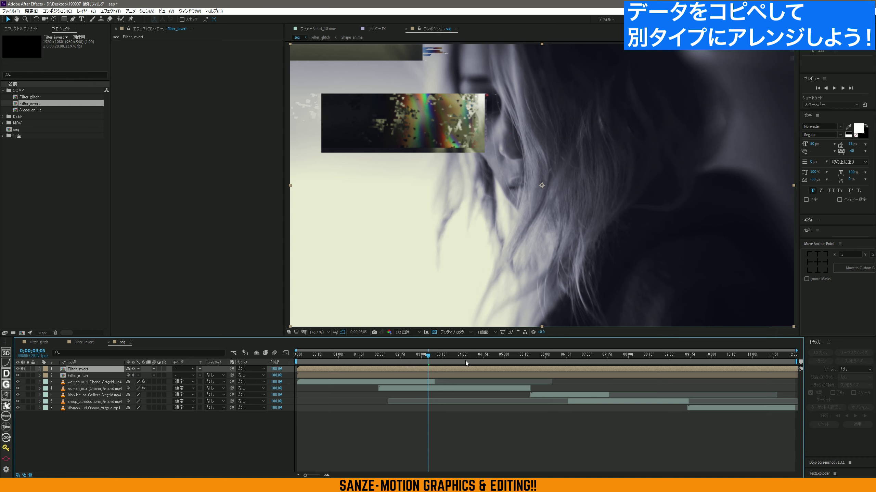
pyautogui.moveTo(439, 357); pyautogui.dragTo(366, 355)
pyautogui.press('pageup')
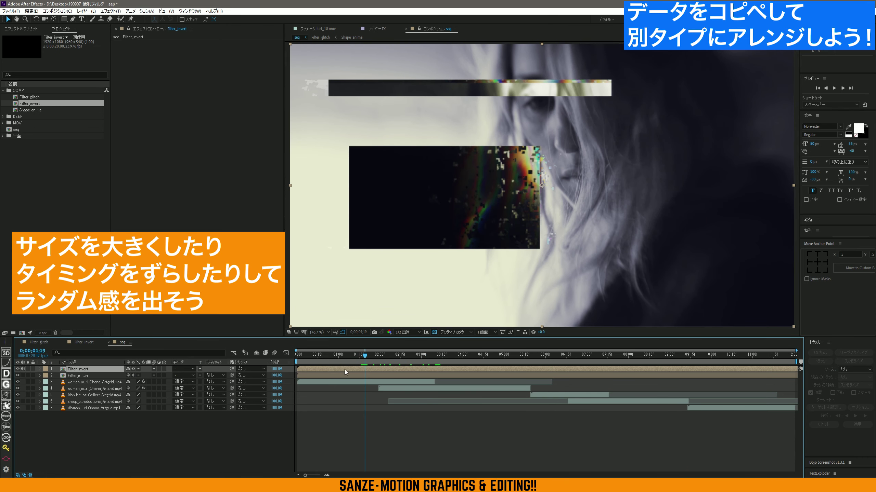
pyautogui.moveTo(347, 370); pyautogui.dragTo(278, 369)
pyautogui.press('Home')
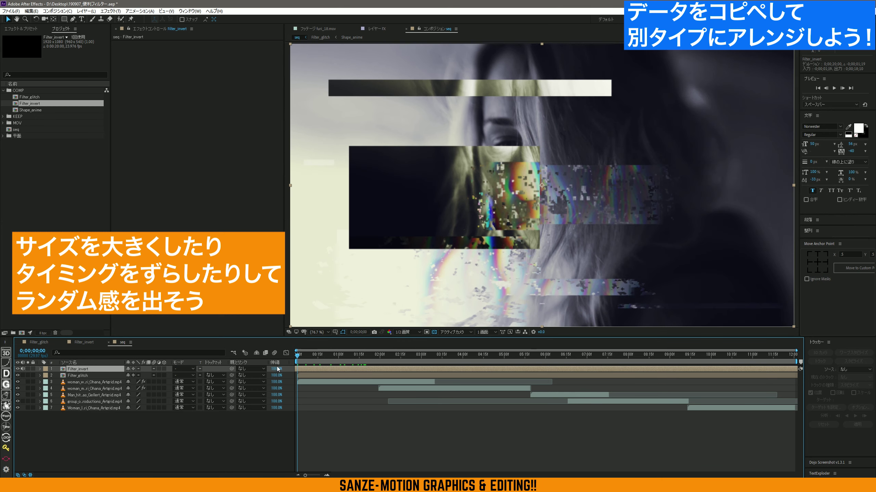
pyautogui.press('space')
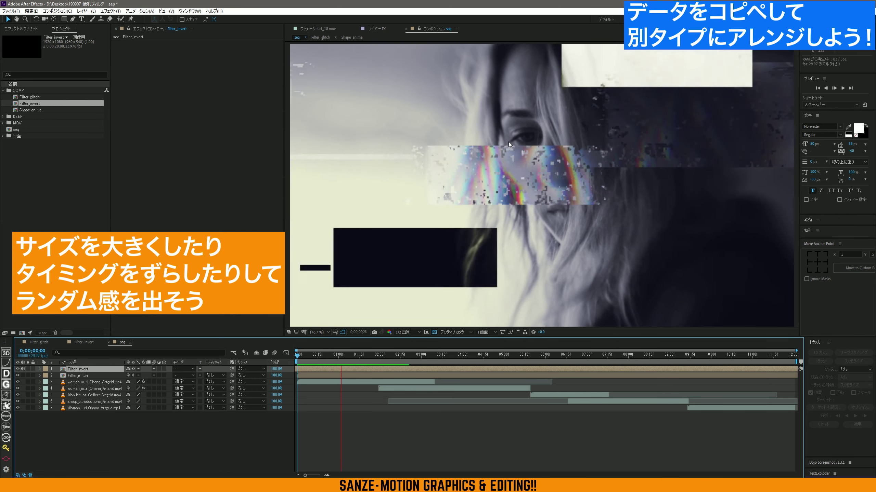
pyautogui.moveTo(351, 358); pyautogui.dragTo(335, 358)
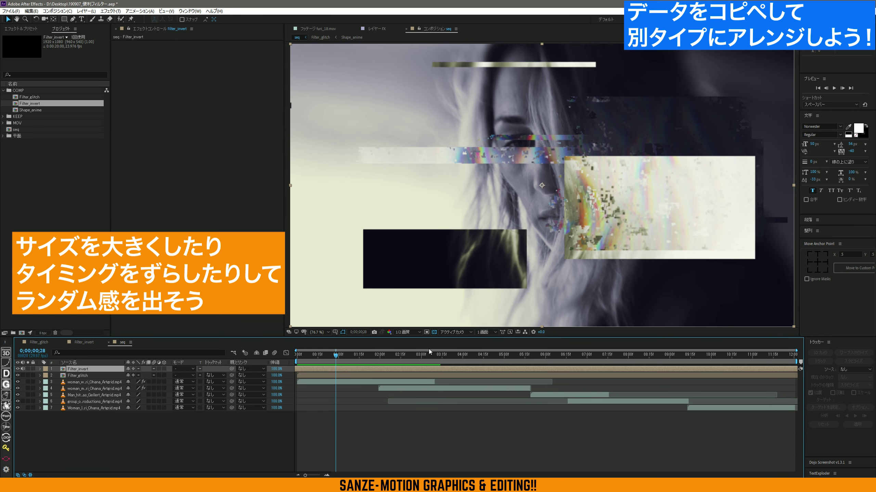
pyautogui.moveTo(461, 372); pyautogui.dragTo(373, 372)
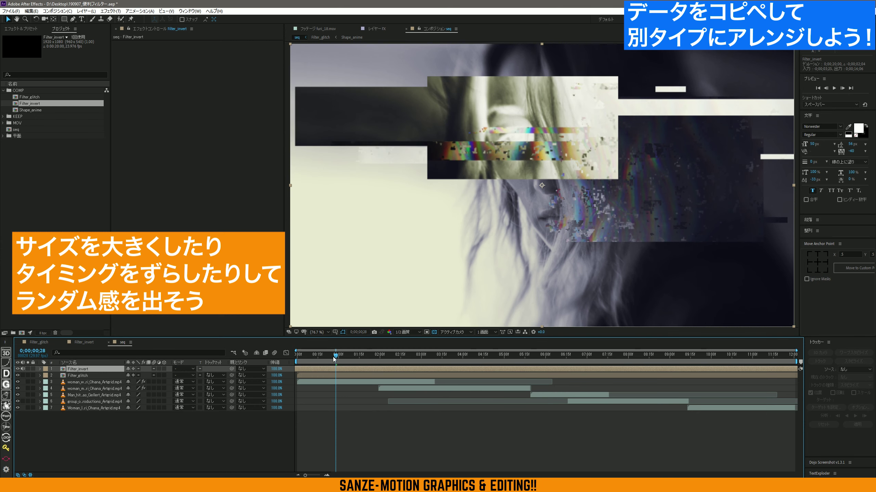
pyautogui.moveTo(333, 358); pyautogui.dragTo(293, 360)
pyautogui.press('space')
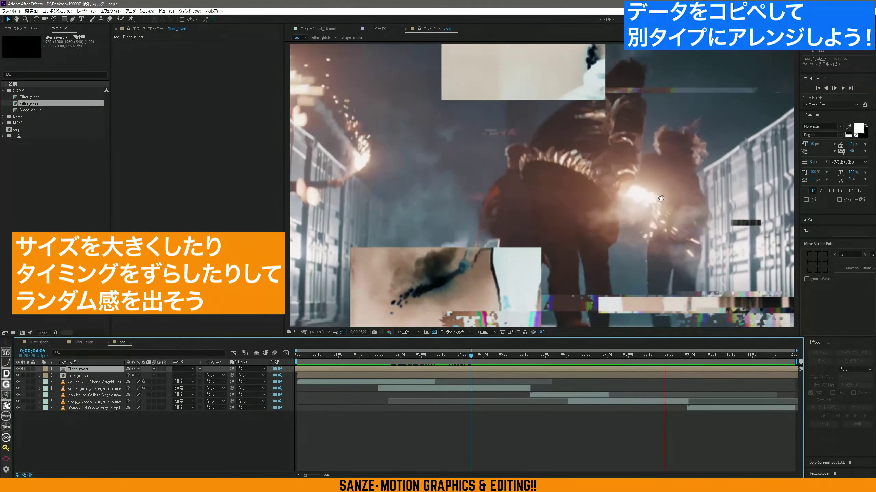
pyautogui.press('space')
# - Scale Filter_invert to 348%, then duplicate the Filter_glitch comp as Filter_glitch 2
pyautogui.click(574, 354)
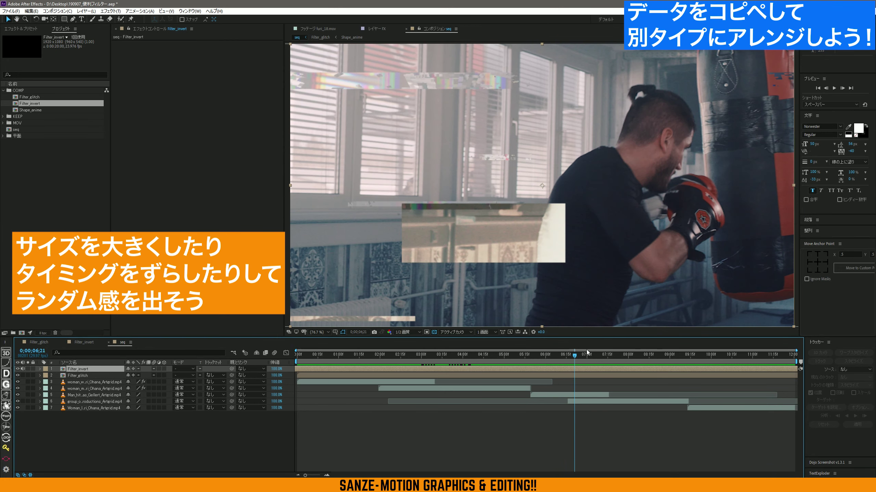
pyautogui.press('s')
pyautogui.moveTo(139, 375); pyautogui.dragTo(222, 373)
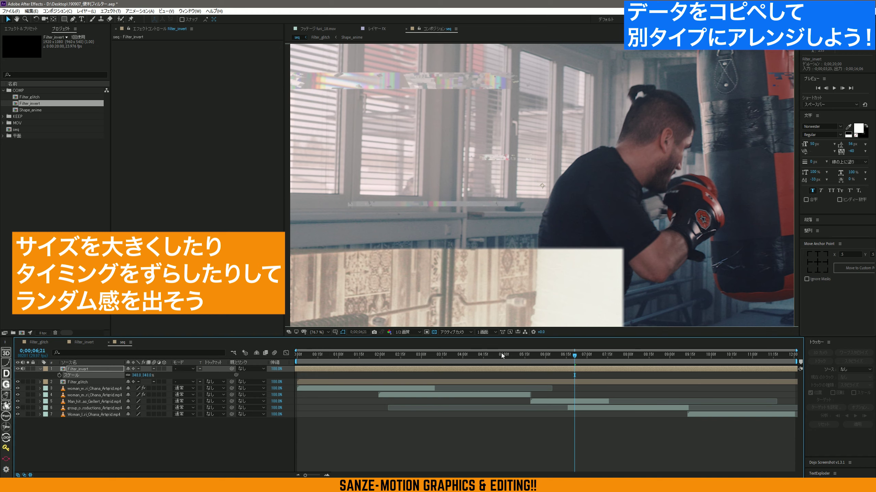
pyautogui.click(491, 354)
pyautogui.moveTo(482, 361); pyautogui.dragTo(443, 362)
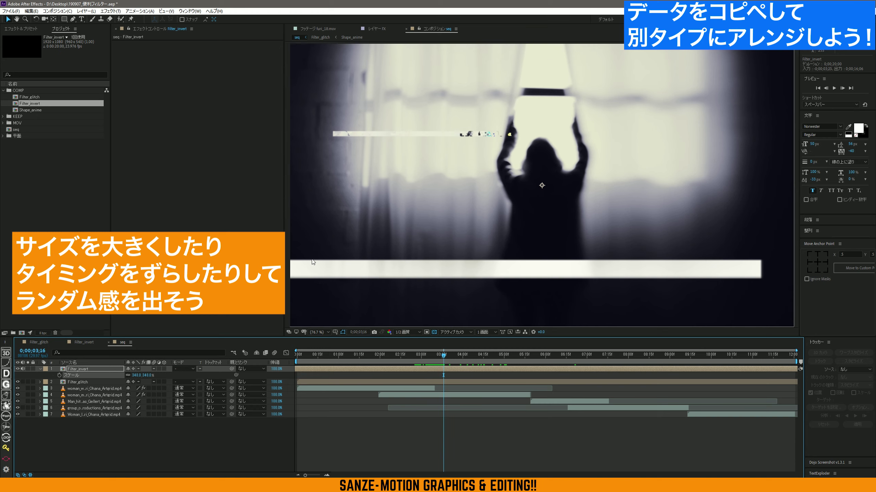
pyautogui.click(39, 368)
pyautogui.press('F2')
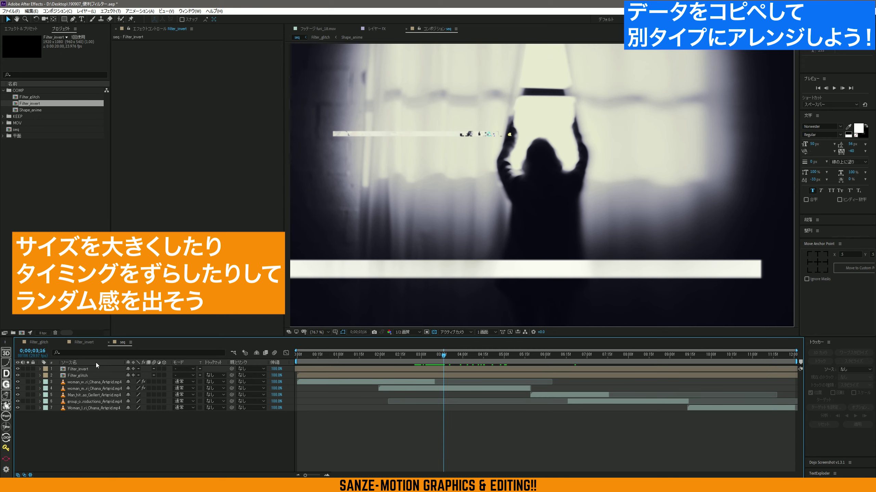
pyautogui.click(48, 98)
pyautogui.hotkey('ctrl', 'd')
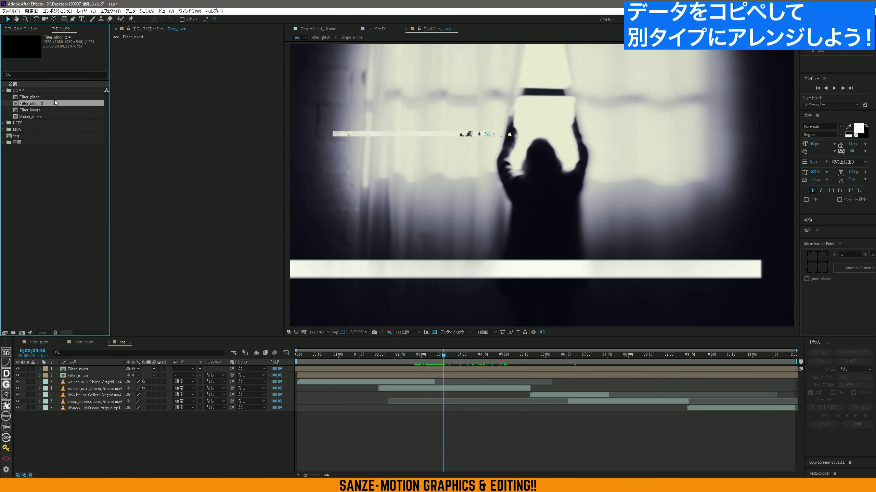
# - Open Filter_glitch 2, show the footage layer, and expand the FX layer's Tone Curve settings
pyautogui.doubleClick(55, 104)
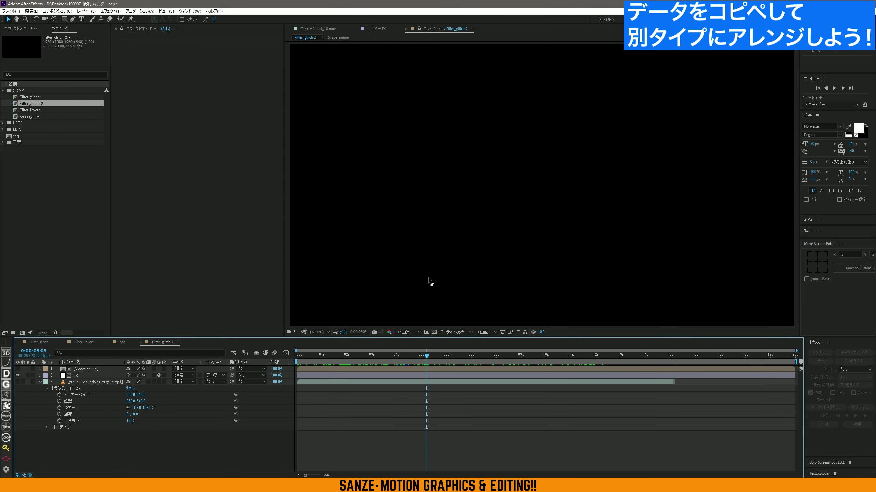
pyautogui.click(40, 382)
pyautogui.moveTo(372, 356); pyautogui.dragTo(298, 356)
pyautogui.click(18, 381)
pyautogui.moveTo(350, 359); pyautogui.dragTo(430, 359)
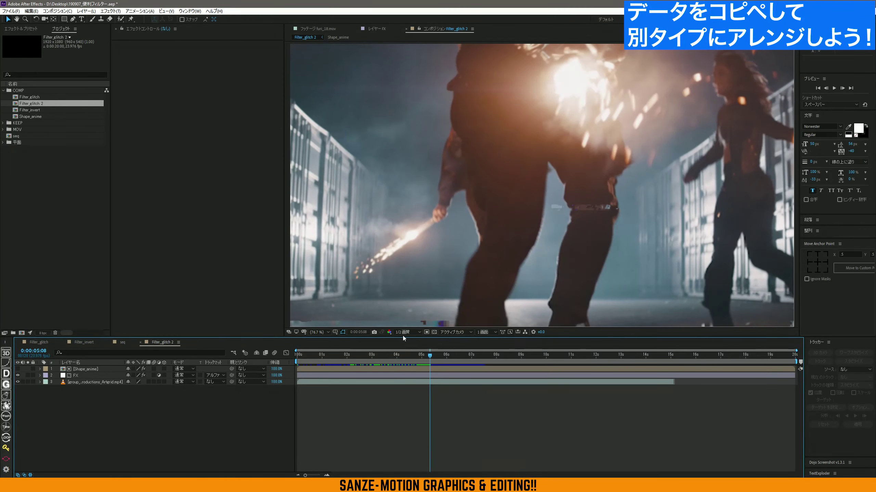
pyautogui.click(75, 376)
pyautogui.click(115, 45)
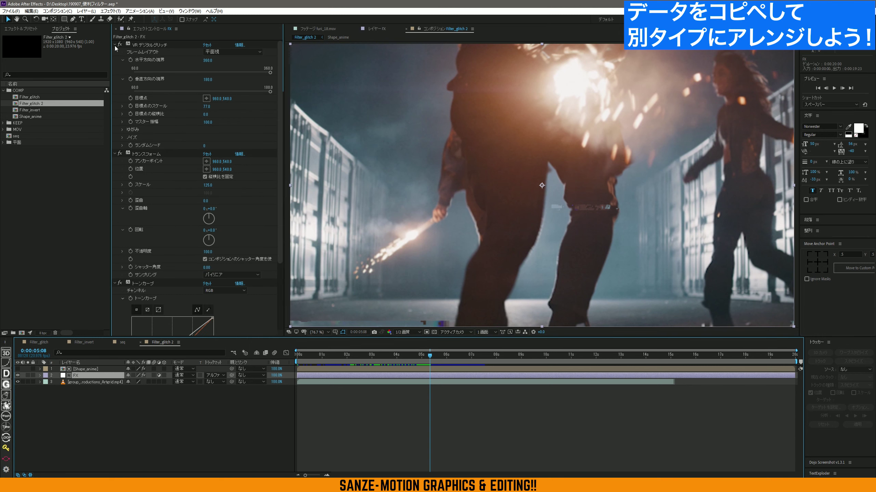
pyautogui.click(115, 53)
pyautogui.click(115, 60)
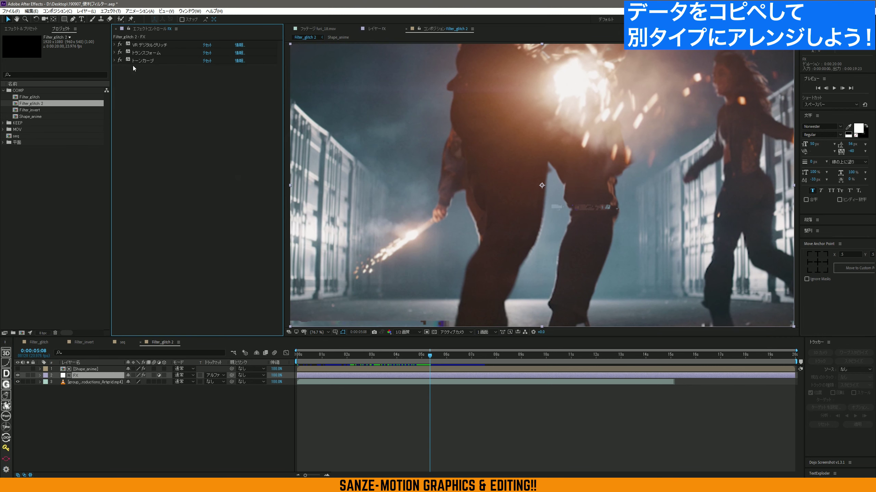
pyautogui.click(143, 61)
pyautogui.click(114, 61)
pyautogui.moveTo(420, 366); pyautogui.dragTo(413, 362)
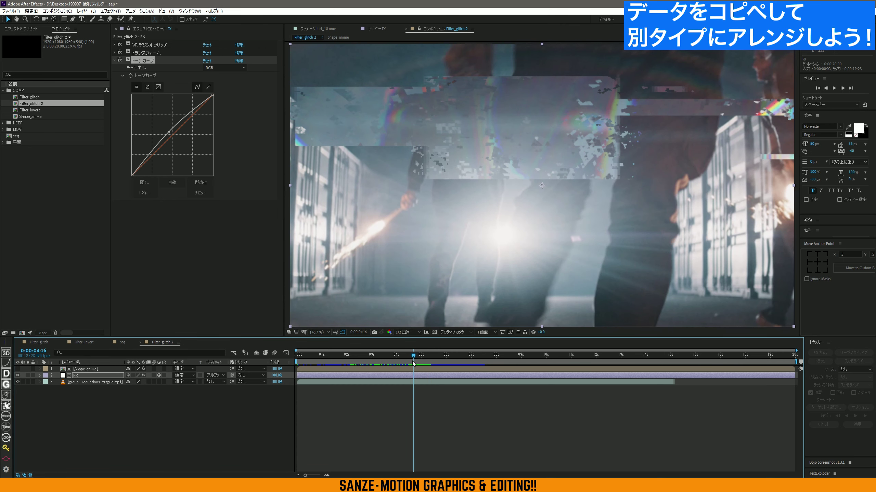
# - Adjust the Tone Curve's RGB, green and blue channels, pulling blue down to redden the glitch
pyautogui.moveTo(178, 125); pyautogui.dragTo(176, 120)
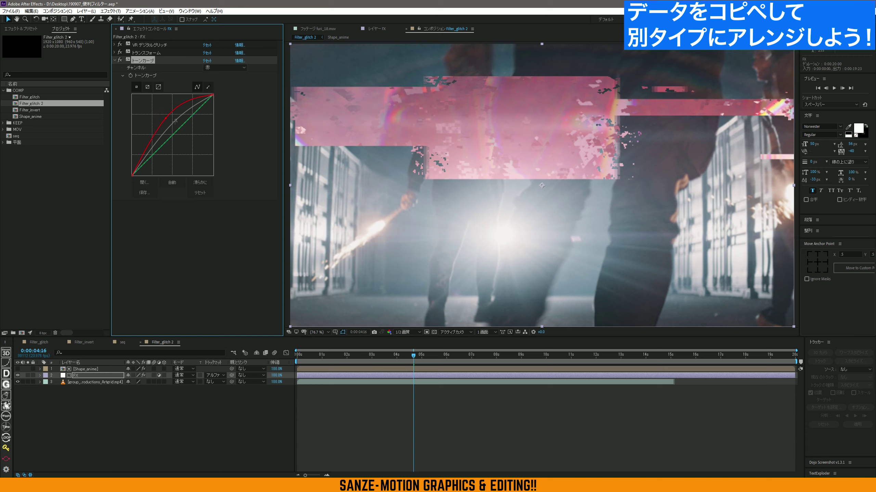
pyautogui.moveTo(178, 127); pyautogui.dragTo(176, 147)
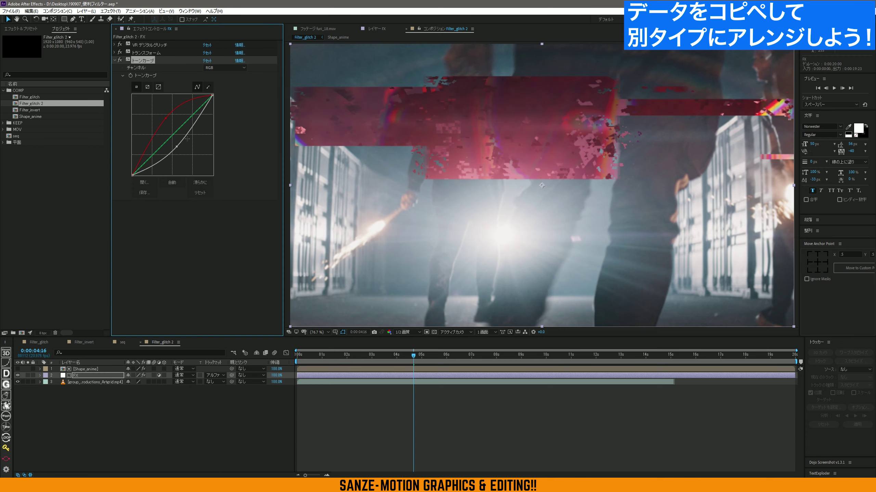
pyautogui.click(224, 67)
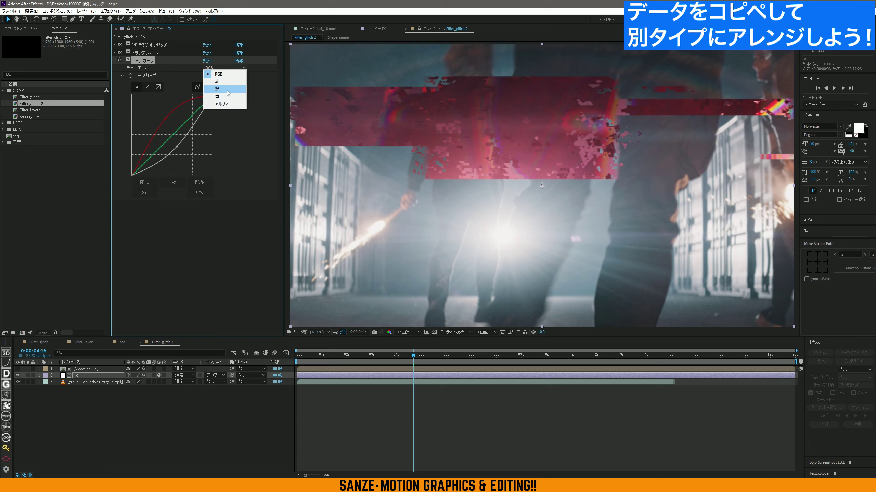
pyautogui.click(229, 90)
pyautogui.moveTo(174, 135); pyautogui.dragTo(179, 138)
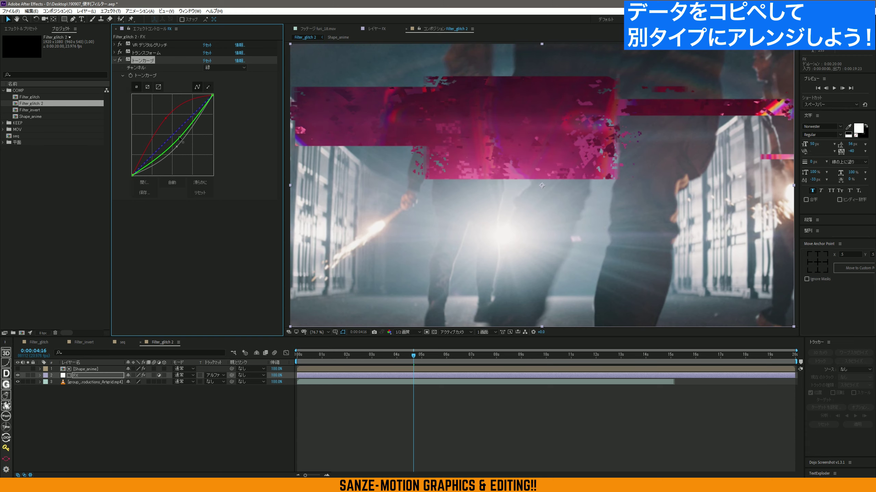
pyautogui.click(221, 69)
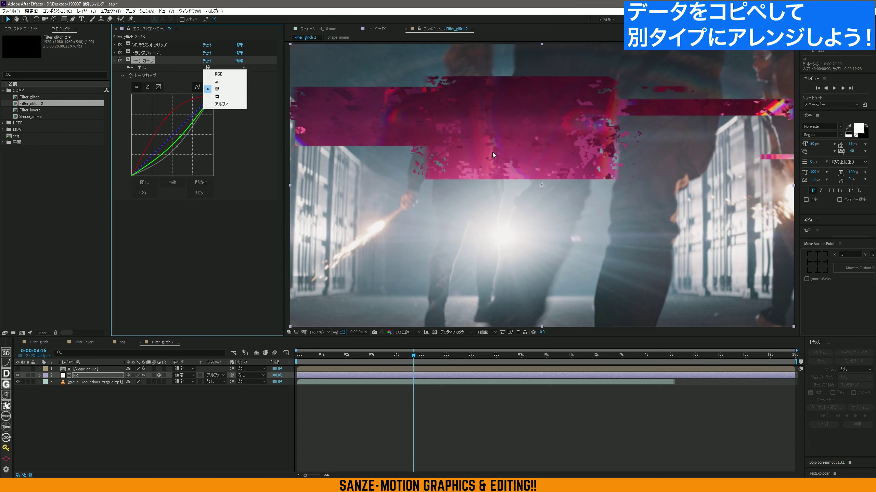
pyautogui.click(224, 96)
pyautogui.moveTo(176, 131); pyautogui.dragTo(177, 136)
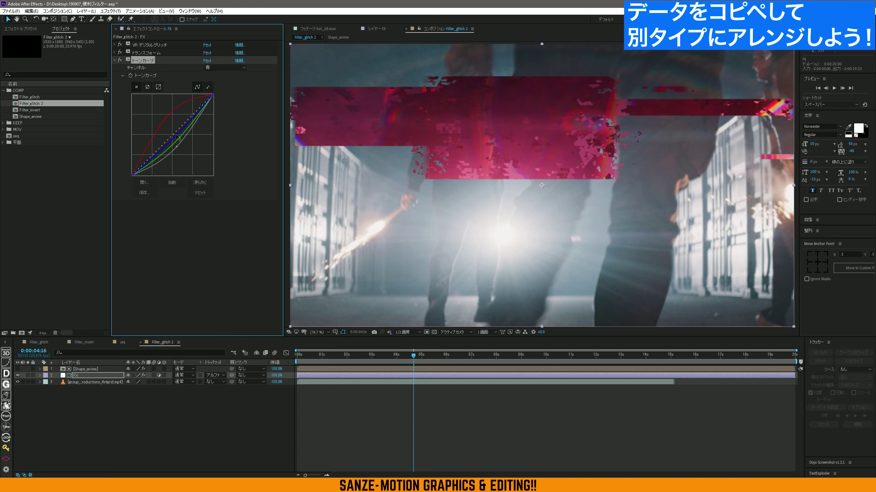
# - Hide the footage layer at the 3-second frame and open the Filter_invert comp
pyautogui.click(372, 356)
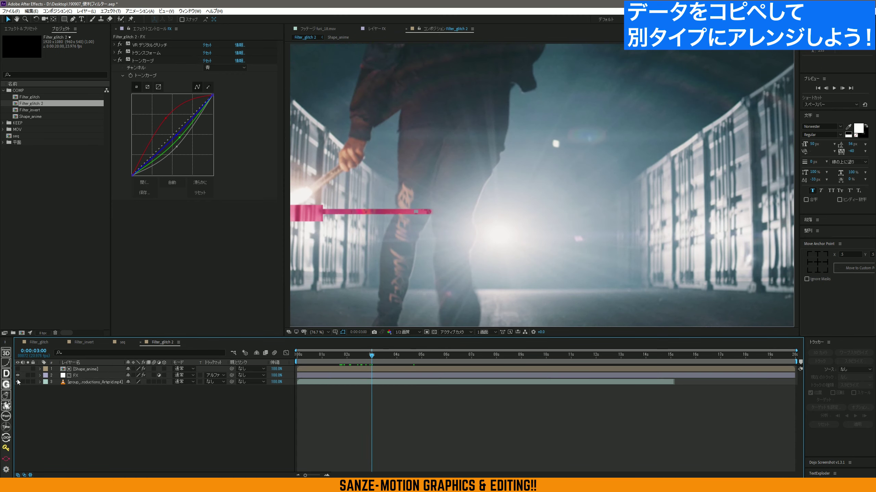
pyautogui.click(18, 382)
pyautogui.click(83, 342)
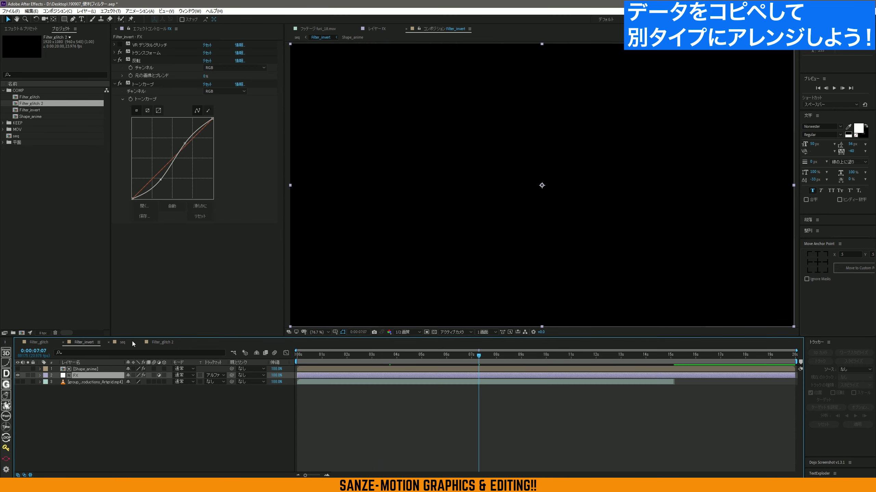
# - Back in Filter_glitch 2, show the footage layer again and check frames up to 9 seconds
pyautogui.click(162, 342)
pyautogui.click(348, 355)
pyautogui.click(18, 382)
pyautogui.moveTo(349, 355); pyautogui.dragTo(413, 362)
pyautogui.moveTo(495, 354); pyautogui.dragTo(539, 361)
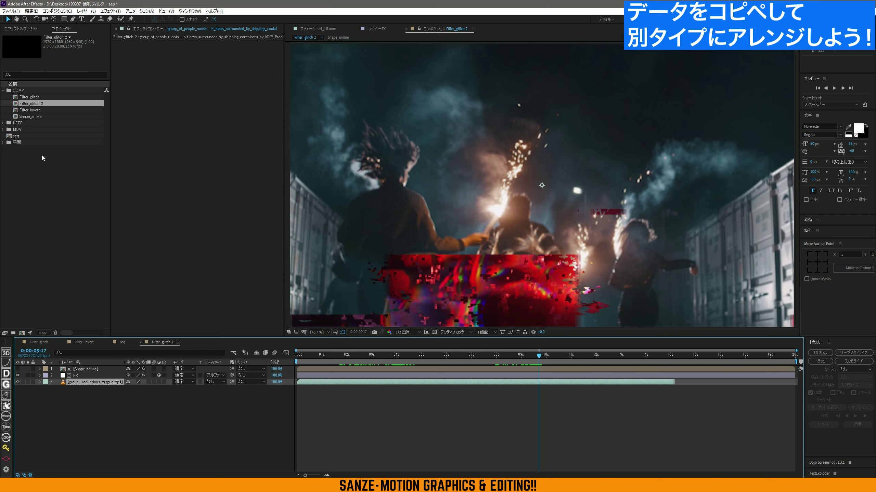
# - Rename the comp to Filter_glitch_RED and reopen the seq comp
pyautogui.click(48, 104)
pyautogui.press('Return')
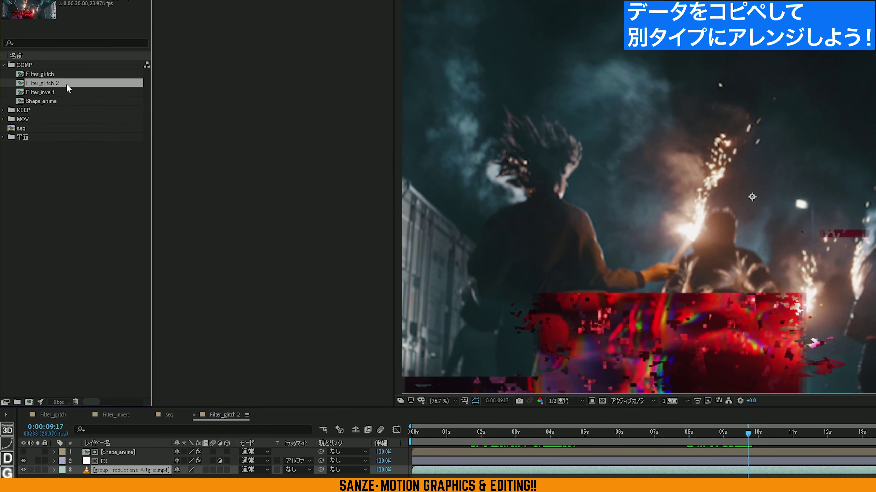
pyautogui.click(66, 84)
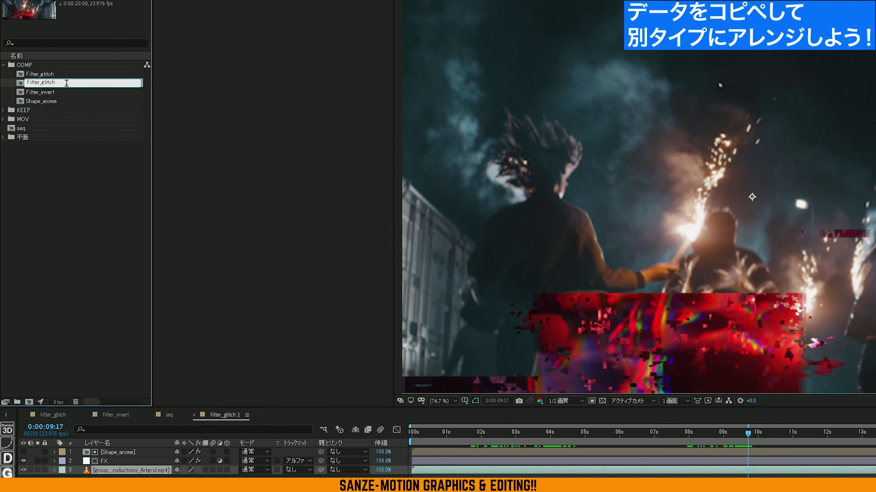
pyautogui.write('_RED')
pyautogui.press('Return')
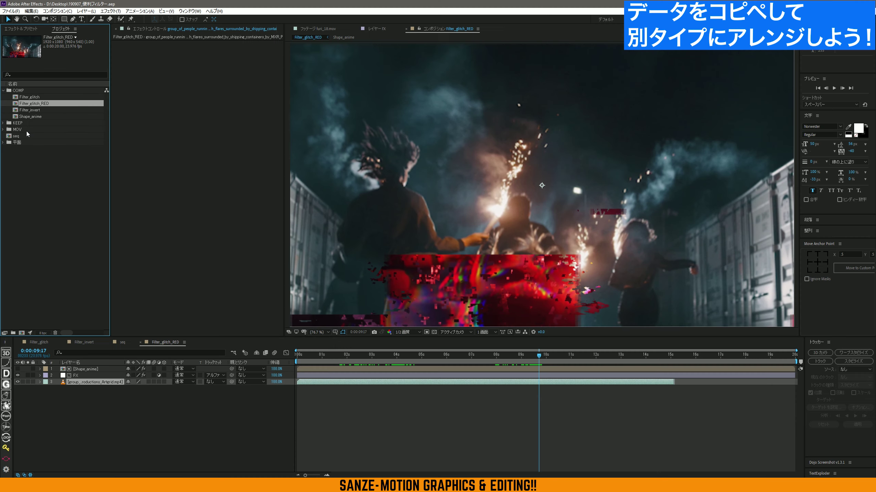
pyautogui.click(36, 129)
pyautogui.doubleClick(27, 137)
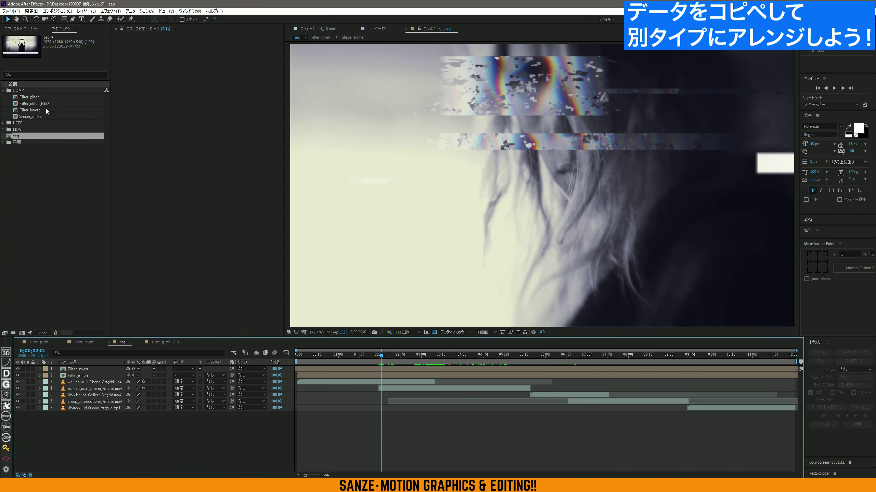
# - Put Filter_glitch_RED on top of seq and hide its own footage layer inside the precomp
pyautogui.moveTo(52, 104); pyautogui.dragTo(98, 368)
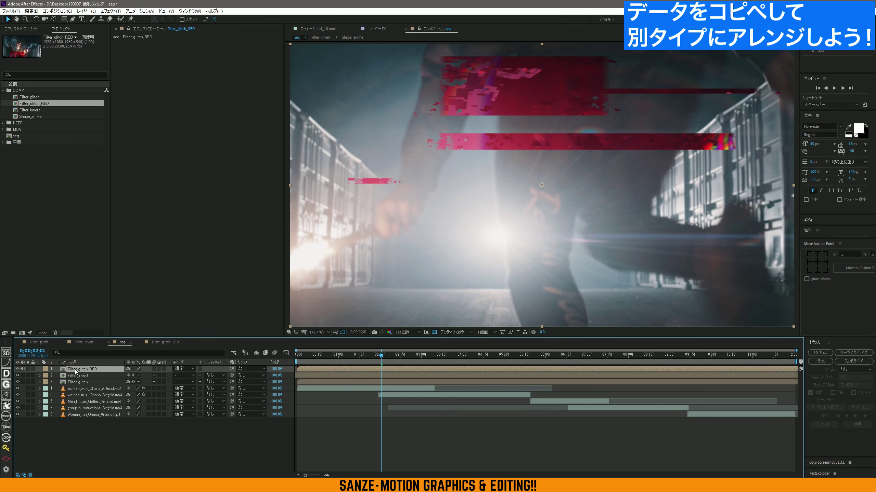
pyautogui.doubleClick(100, 368)
pyautogui.click(18, 382)
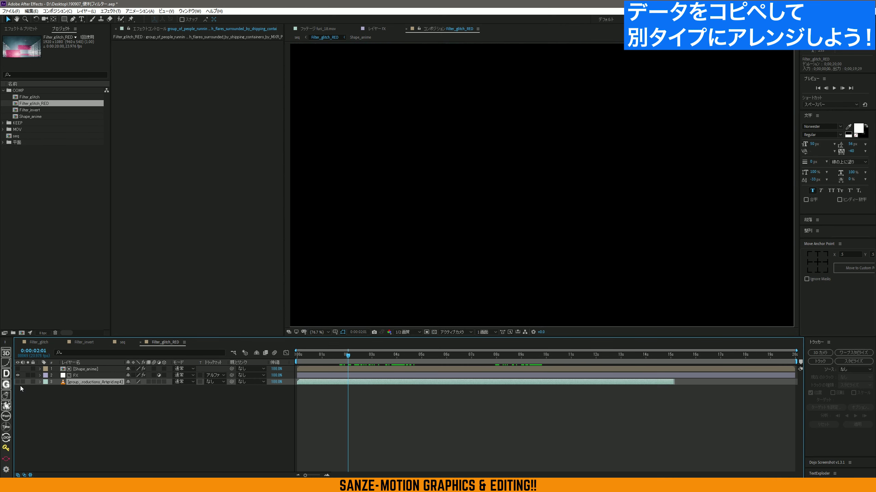
pyautogui.click(126, 342)
pyautogui.hotkey('ctrl', 'v')
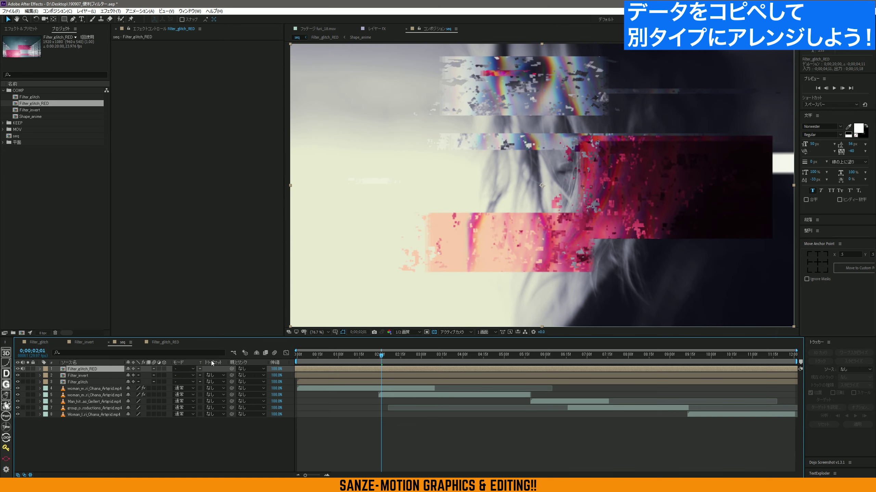
# - Review and preview the first 3 seconds of the seq comp
pyautogui.press('Home')
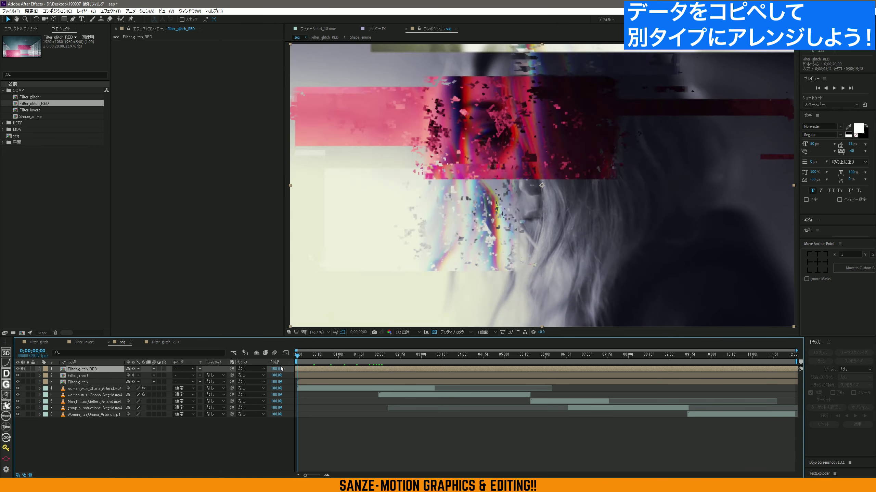
pyautogui.moveTo(291, 366); pyautogui.dragTo(520, 373)
pyautogui.press('space')
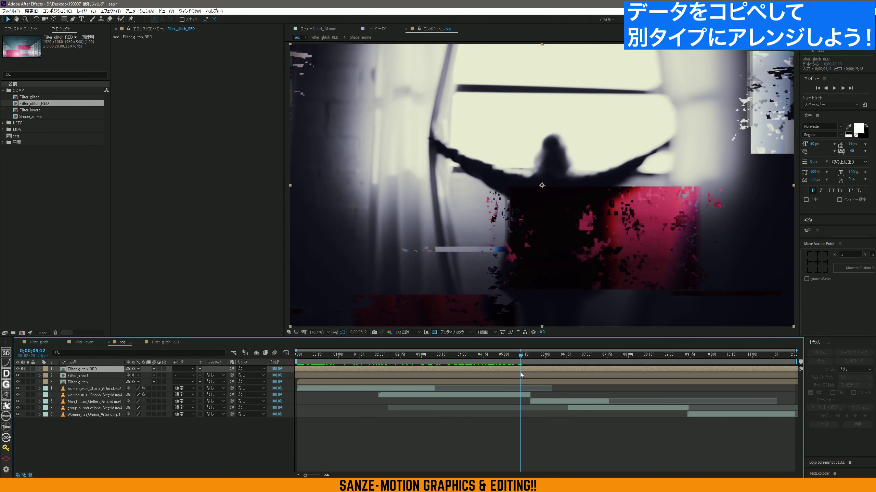
pyautogui.press('space')
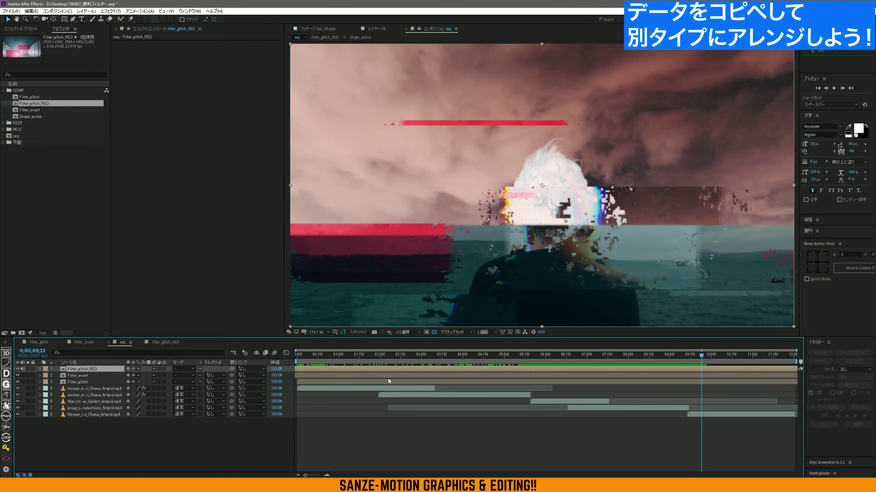
# - Lock the five video clip layers 4–8 and preview seq from the start
pyautogui.click(75, 388)
pyautogui.keyDown('shift'); pyautogui.click(78, 413); pyautogui.keyUp('shift')
pyautogui.moveTo(33, 388); pyautogui.dragTo(39, 419)
pyautogui.click(399, 181)
pyautogui.press('Home')
pyautogui.press('space')
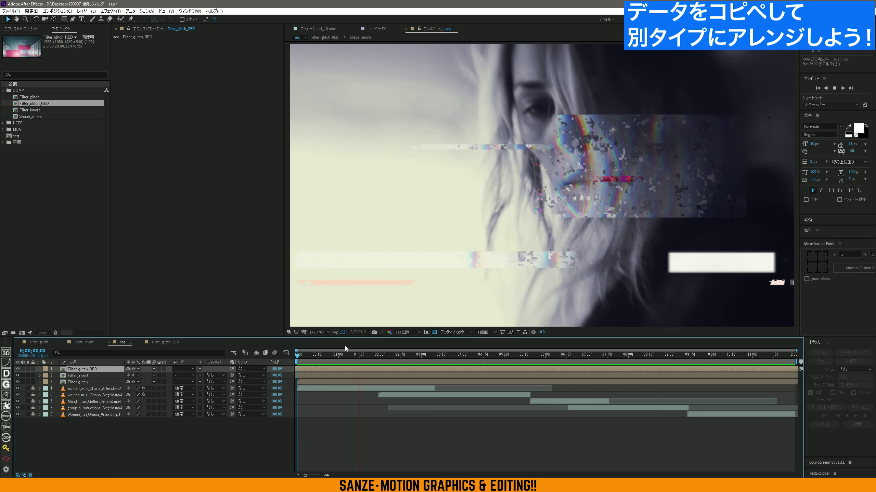
pyautogui.moveTo(355, 355); pyautogui.dragTo(588, 368)
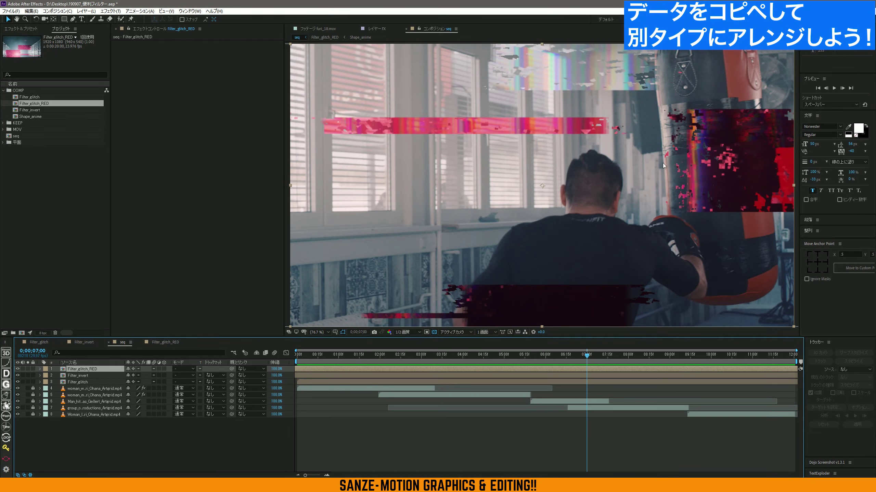
pyautogui.moveTo(439, 363); pyautogui.dragTo(75, 380)
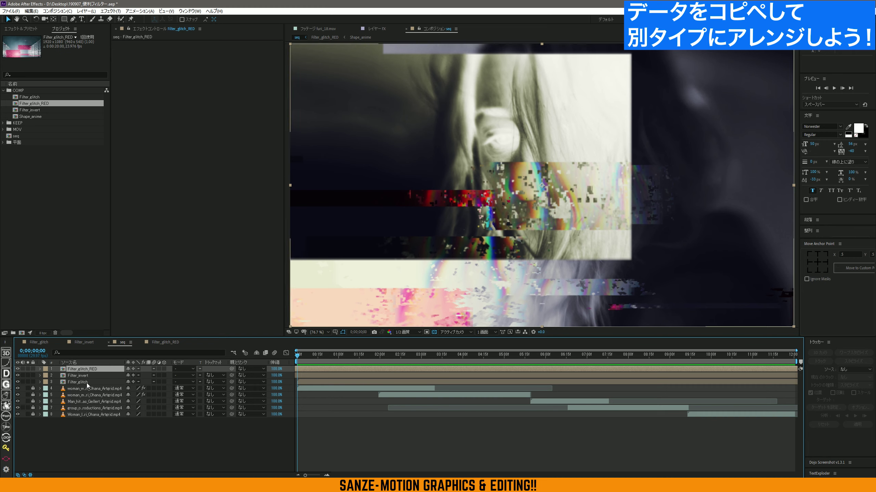
pyautogui.keyDown('shift'); pyautogui.click(89, 382); pyautogui.keyUp('shift')
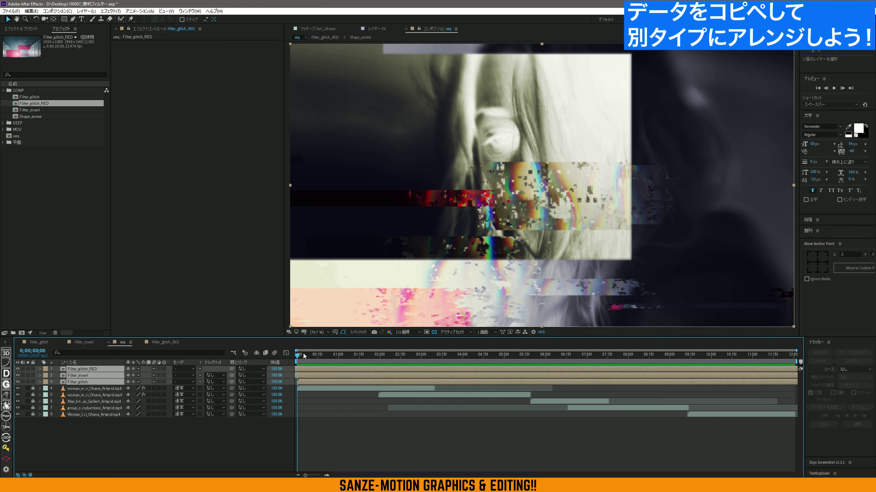
pyautogui.click(327, 368)
pyautogui.moveTo(324, 369); pyautogui.dragTo(318, 370)
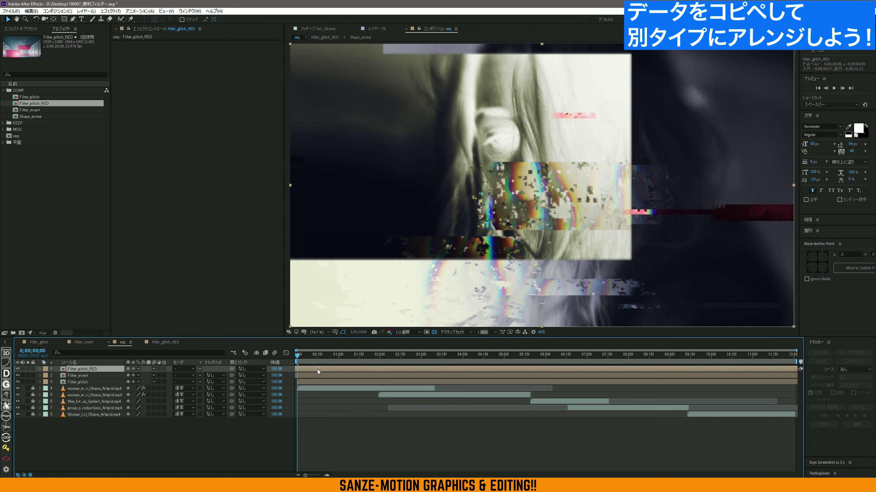
pyautogui.hotkey('ctrl', 'z')
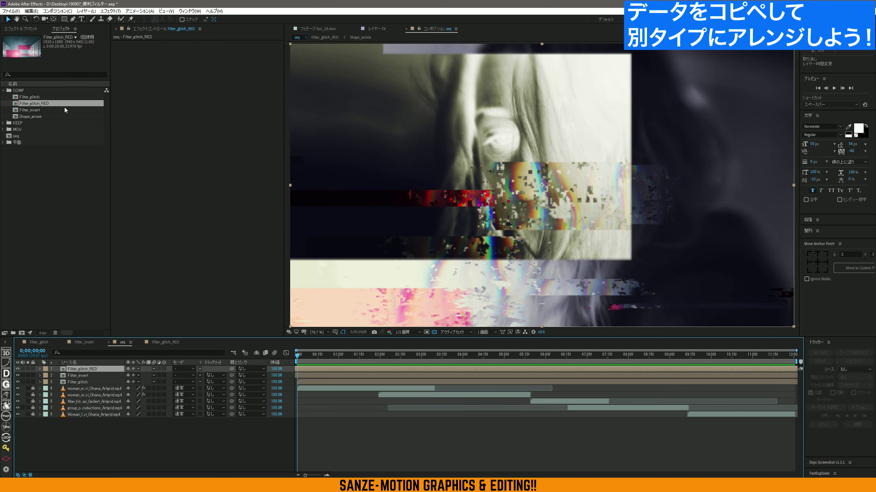
pyautogui.moveTo(340, 356); pyautogui.dragTo(736, 365)
pyautogui.moveTo(647, 368); pyautogui.dragTo(492, 366)
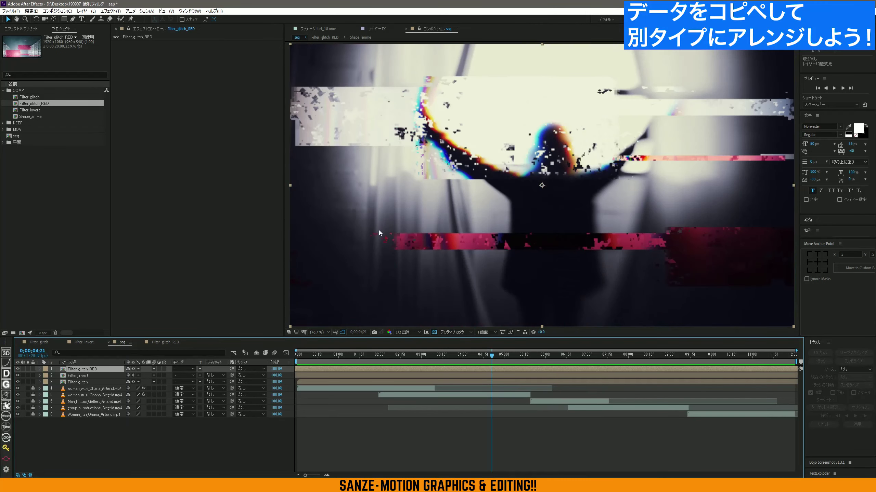
pyautogui.click(20, 125)
pyautogui.click(9, 129)
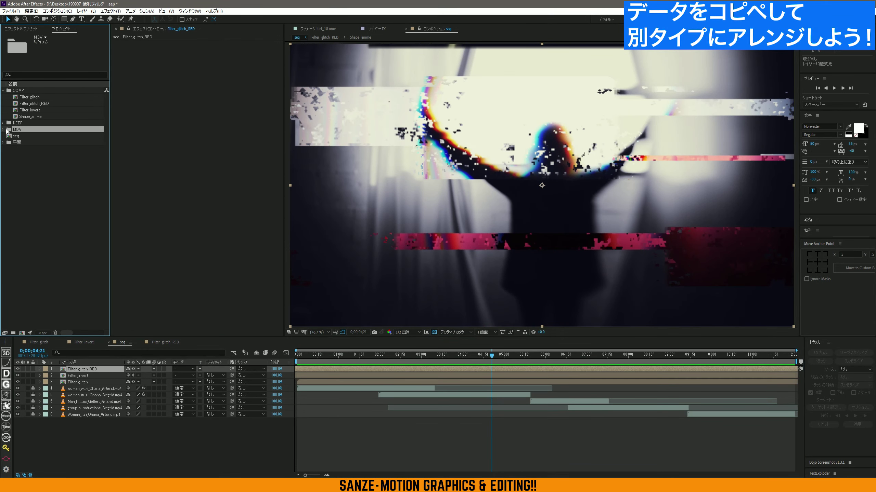
# - Add furi_18.mov and furi_31.mov to seq below the filter comps, hiding the three filter layers
pyautogui.click(3, 130)
pyautogui.doubleClick(31, 143)
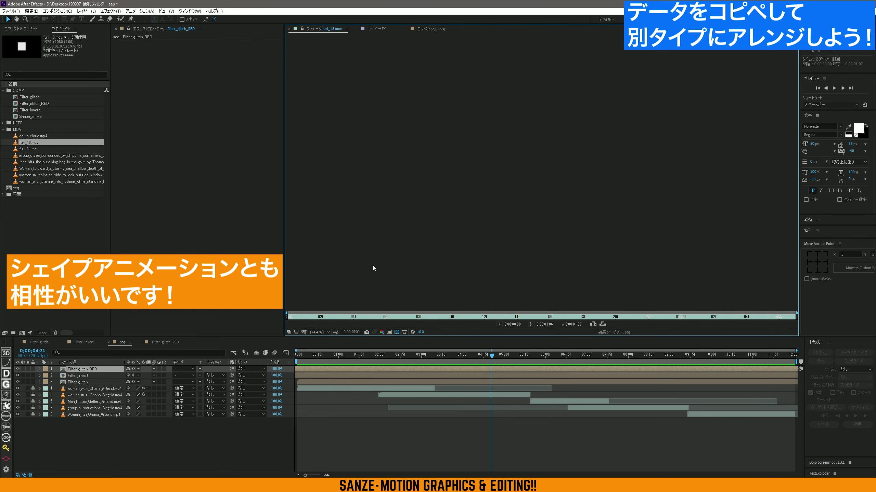
pyautogui.keyDown('shift'); pyautogui.click(37, 148); pyautogui.keyUp('shift')
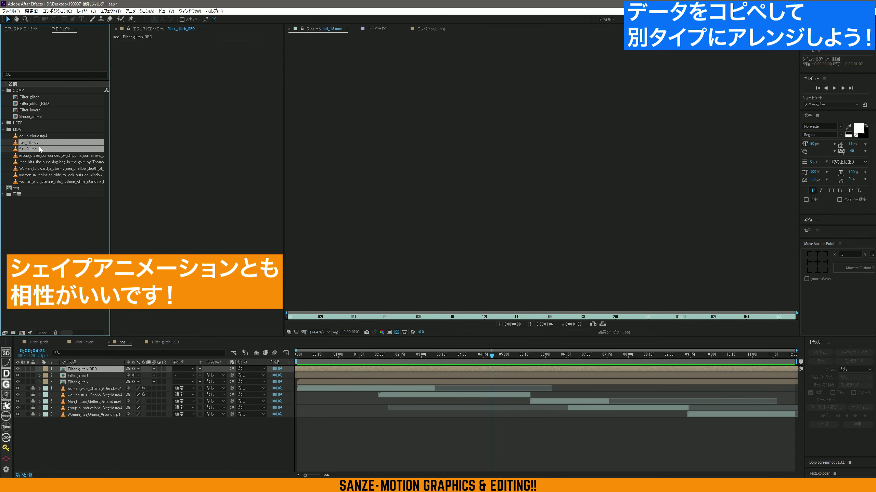
pyautogui.moveTo(35, 146); pyautogui.dragTo(78, 384)
pyautogui.moveTo(311, 363); pyautogui.dragTo(313, 357)
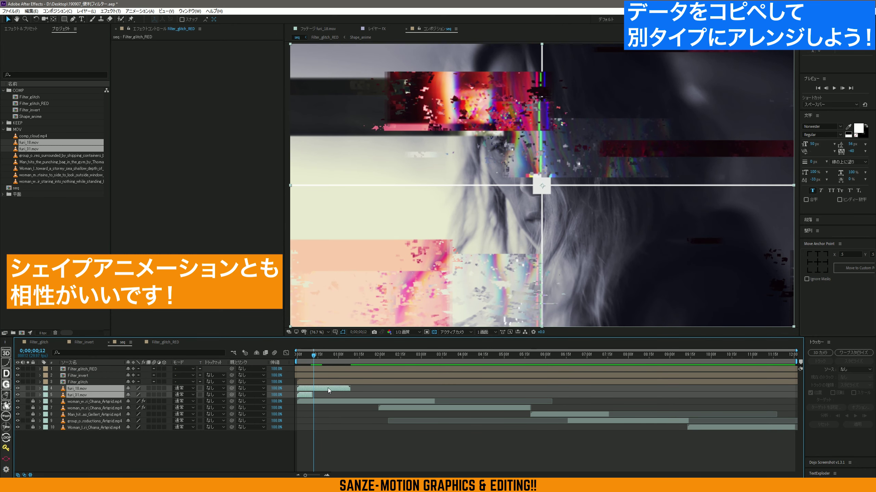
pyautogui.moveTo(17, 369); pyautogui.dragTo(19, 381)
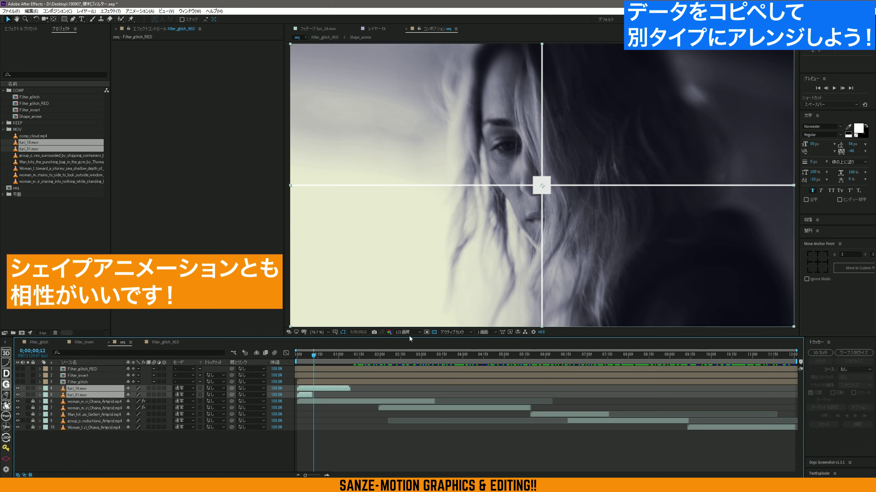
pyautogui.click(224, 462)
# - Start furi_18.mov at about 25 frames, scale it to 159%, and place the X over the face
pyautogui.moveTo(308, 390); pyautogui.dragTo(342, 388)
pyautogui.moveTo(348, 356)
pyautogui.mouseDown()
pyautogui.moveTo(336, 356)
pyautogui.moveTo(356, 357)
pyautogui.mouseUp()
pyautogui.click(493, 178)
pyautogui.moveTo(492, 177); pyautogui.dragTo(379, 180)
pyautogui.moveTo(651, 188); pyautogui.dragTo(674, 187)
pyautogui.hotkey('ctrl', 'z')
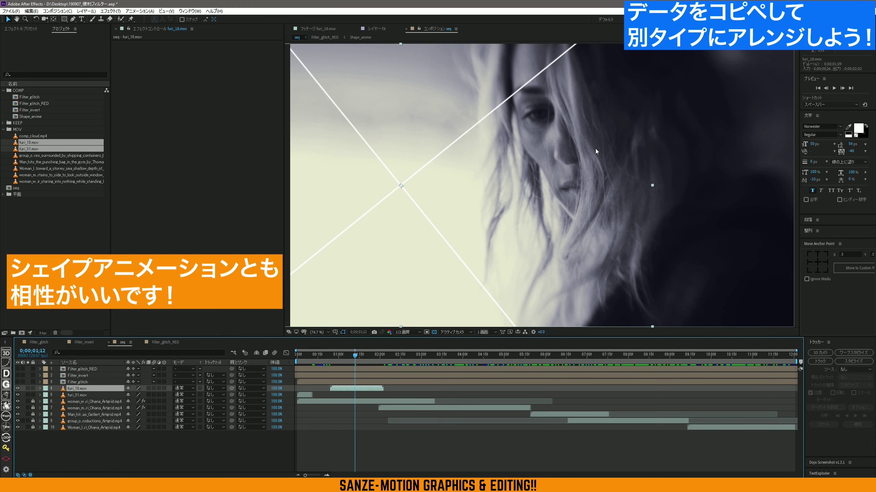
pyautogui.moveTo(655, 186); pyautogui.dragTo(850, 197)
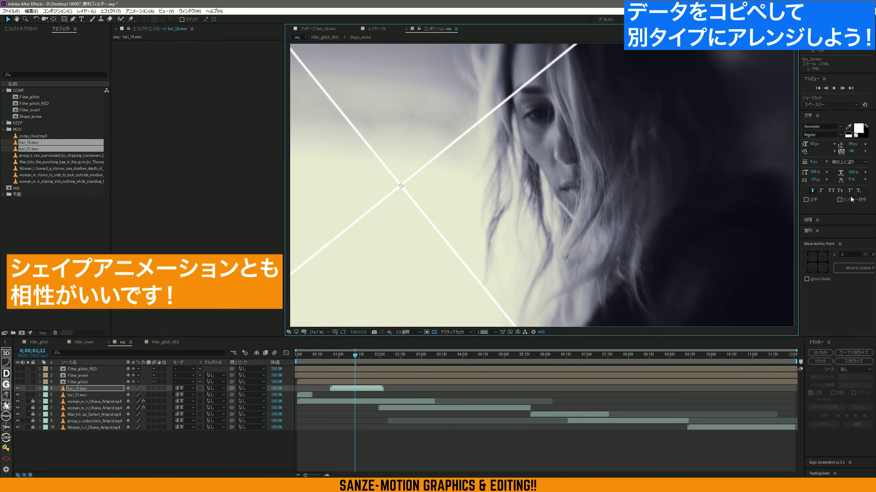
pyautogui.moveTo(600, 203); pyautogui.dragTo(442, 156)
pyautogui.moveTo(337, 357); pyautogui.dragTo(305, 370)
# - Set furi_18 and furi_31 to Difference blend mode after trying Subtract
pyautogui.keyDown('ctrl'); pyautogui.click(93, 395); pyautogui.keyUp('ctrl')
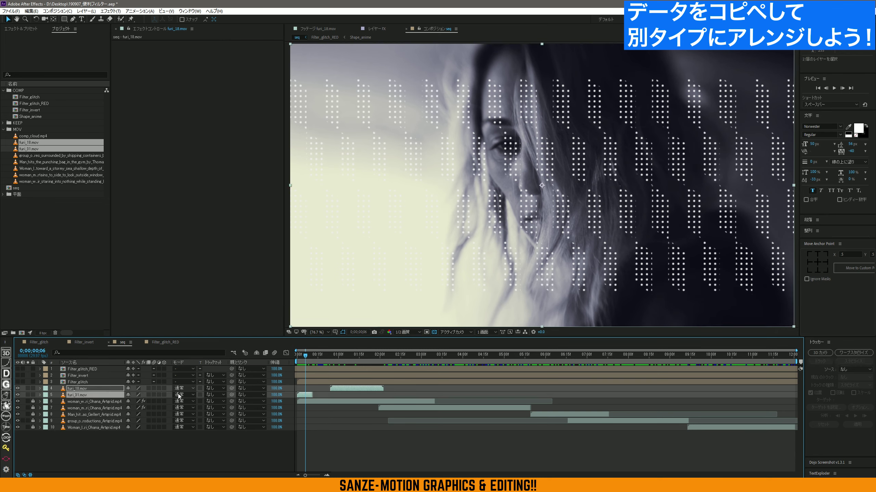
pyautogui.click(182, 389)
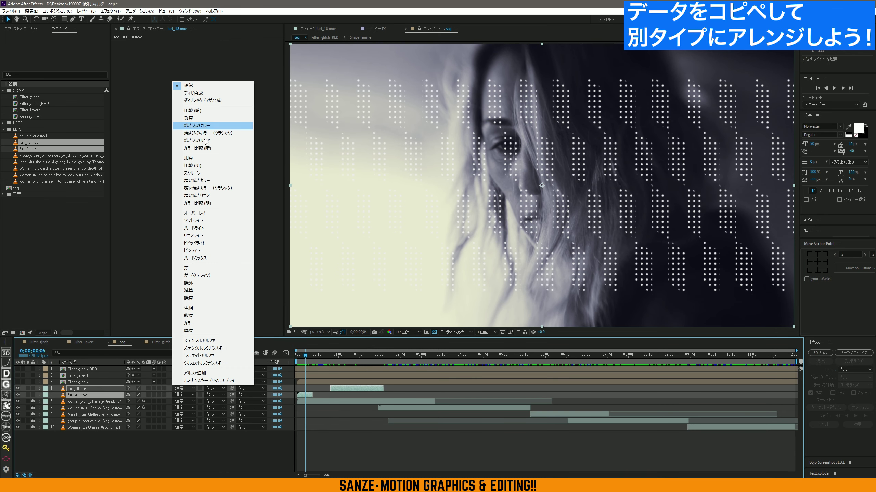
pyautogui.click(219, 289)
pyautogui.moveTo(342, 354)
pyautogui.mouseDown()
pyautogui.moveTo(332, 358)
pyautogui.moveTo(343, 359)
pyautogui.mouseUp()
pyautogui.click(186, 389)
pyautogui.click(200, 268)
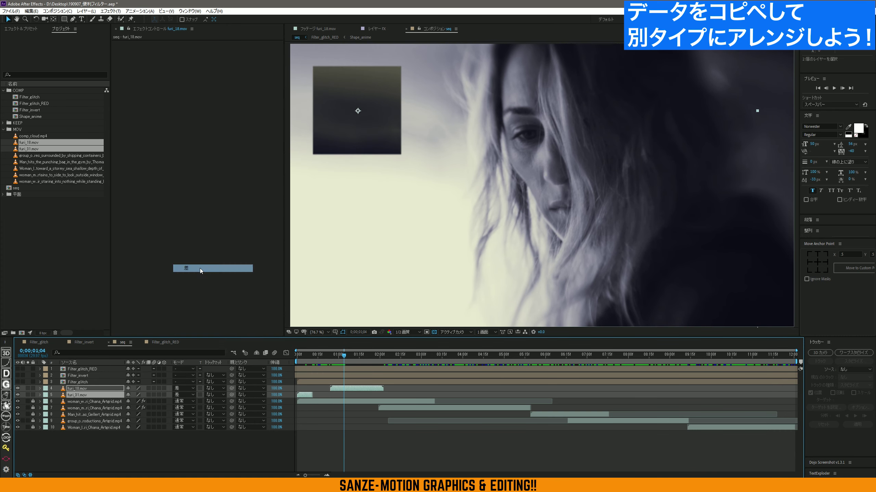
# - Move the X lines toward the right side of the frame
pyautogui.click(359, 359)
pyautogui.moveTo(467, 174); pyautogui.dragTo(750, 187)
pyautogui.click(365, 355)
# - Duplicate both shape layers, shift the copies to about 7 seconds, and move the furi_18 lines down-left
pyautogui.moveTo(367, 354); pyautogui.dragTo(335, 361)
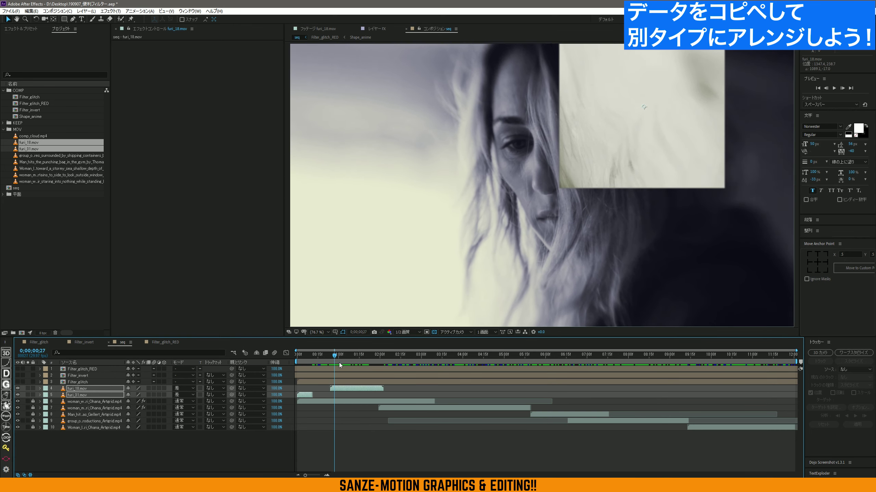
pyautogui.press('space')
pyautogui.hotkey('ctrl', 'd')
pyautogui.hotkey('ctrl', 'd')
pyautogui.hotkey('ctrl', 'd')
pyautogui.hotkey('ctrl', 'd')
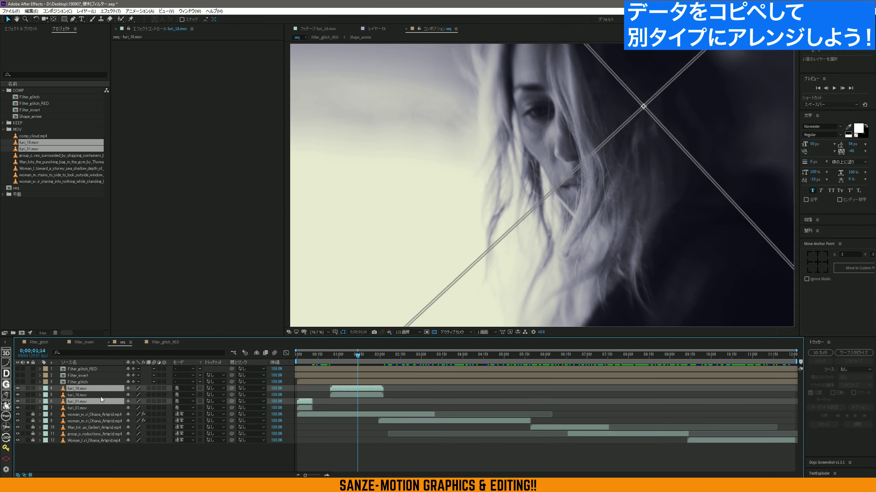
pyautogui.moveTo(354, 390); pyautogui.dragTo(582, 389)
pyautogui.click(586, 361)
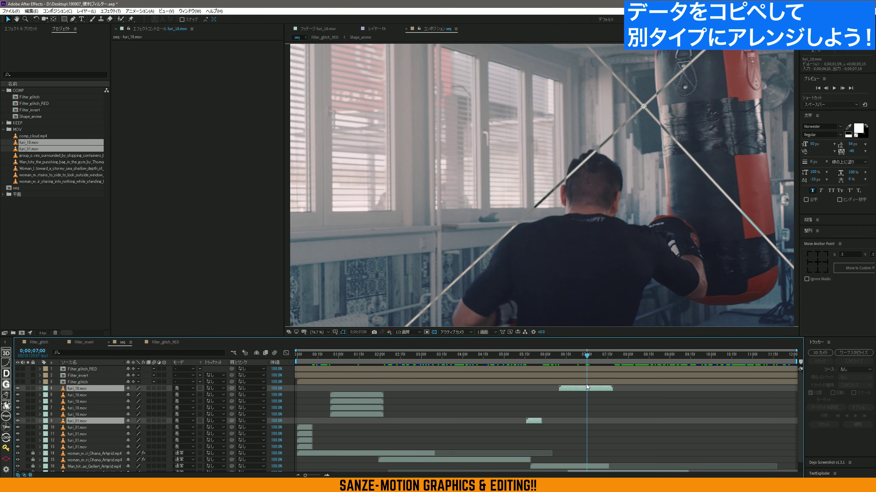
pyautogui.click(586, 388)
pyautogui.moveTo(726, 188); pyautogui.dragTo(452, 300)
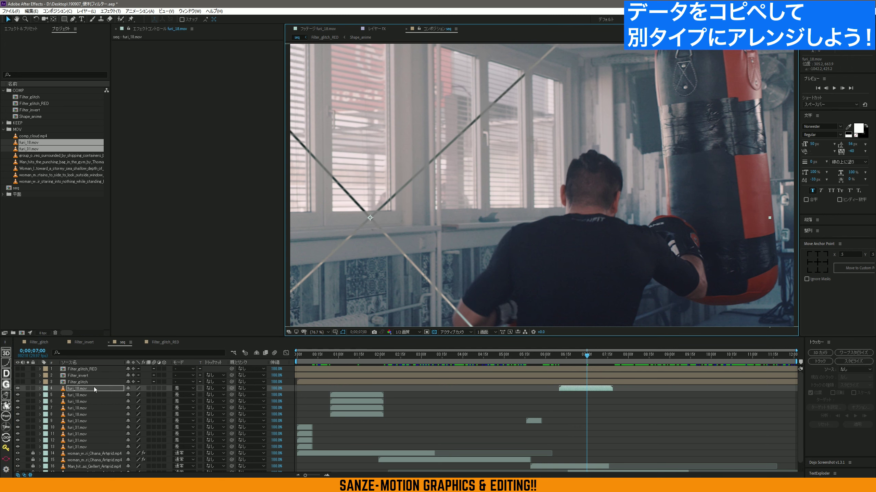
# - Lock the three filter layers, spread furi_18 copies later, and place furi_31 copies near 2 and 5 seconds
pyautogui.moveTo(33, 369); pyautogui.dragTo(33, 382)
pyautogui.moveTo(362, 409); pyautogui.dragTo(772, 401)
pyautogui.moveTo(308, 434); pyautogui.dragTo(381, 431)
pyautogui.moveTo(312, 427); pyautogui.dragTo(509, 431)
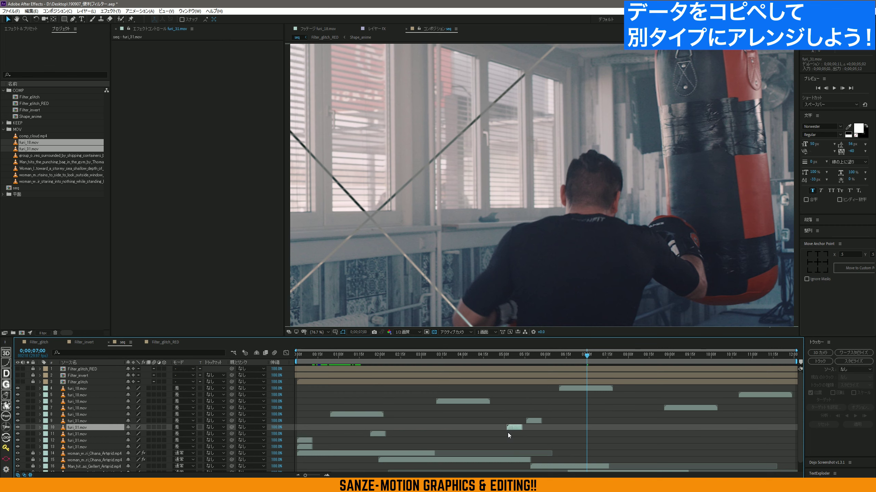
pyautogui.moveTo(449, 401); pyautogui.dragTo(429, 402)
pyautogui.moveTo(411, 361); pyautogui.dragTo(446, 361)
pyautogui.moveTo(664, 141); pyautogui.dragTo(408, 257)
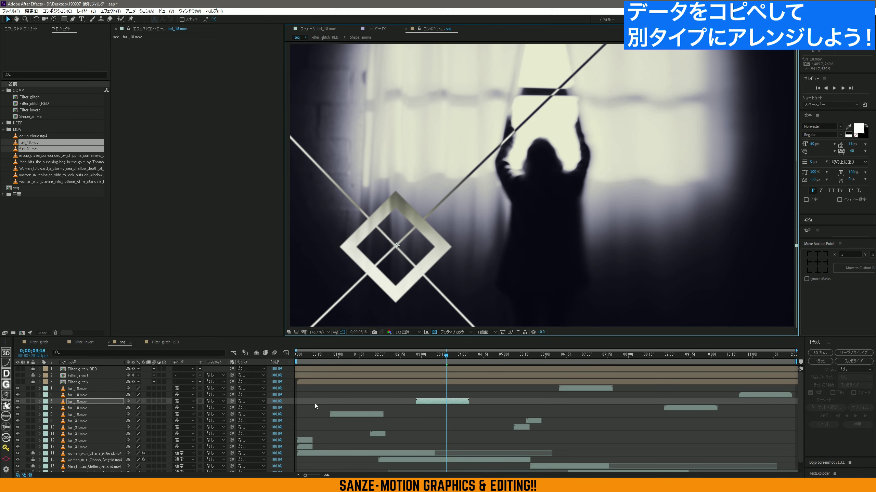
# - Move further furi_31 copies to about 6;20, 10;23 and 9;11
pyautogui.moveTo(304, 441); pyautogui.dragTo(610, 436)
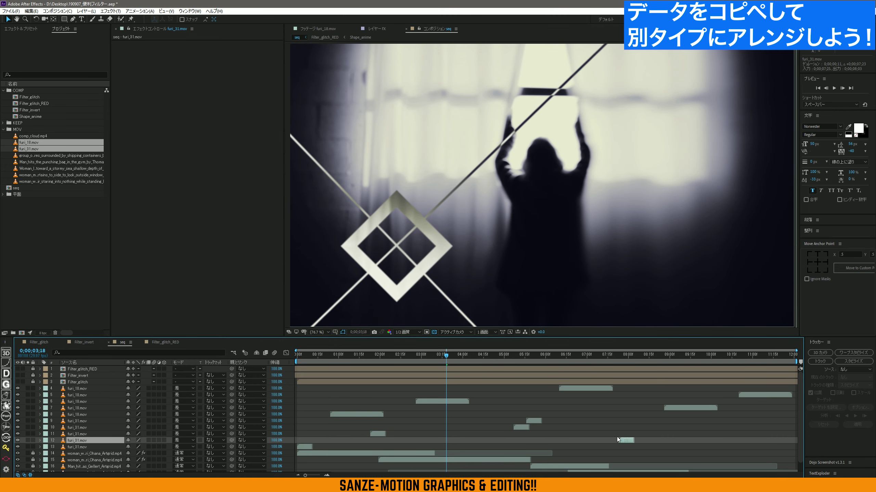
pyautogui.moveTo(534, 421); pyautogui.dragTo(691, 409)
pyautogui.scroll(-1, 737, 420)
pyautogui.click(684, 357)
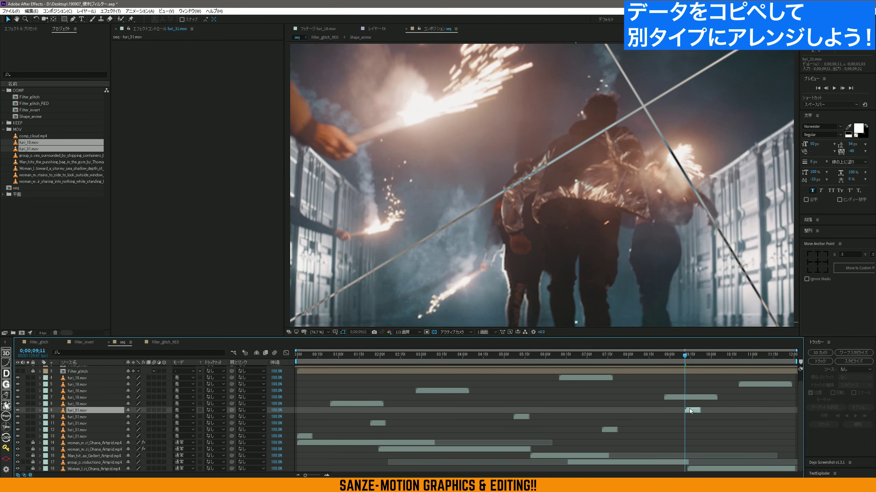
pyautogui.moveTo(684, 282); pyautogui.dragTo(690, 337)
# - Preview the scattered shape copies across the comp and select all the shape-clip copies
pyautogui.press('space')
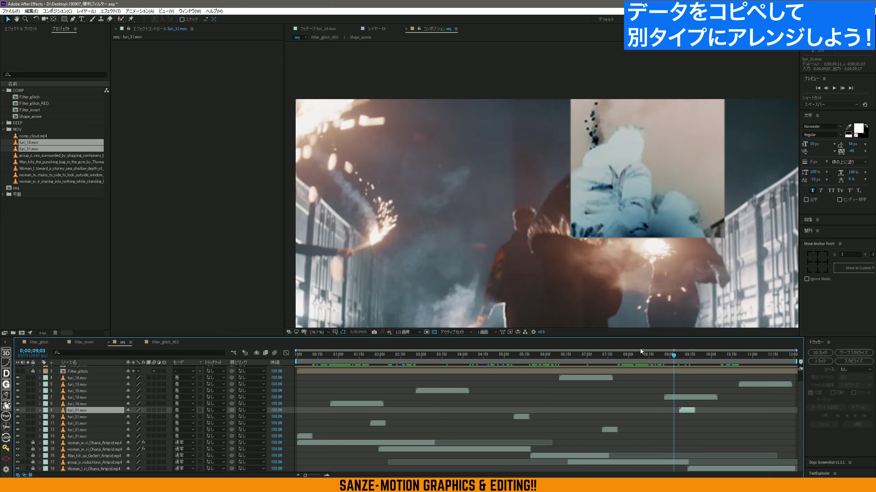
pyautogui.click(368, 356)
pyautogui.click(395, 356)
pyautogui.moveTo(408, 360); pyautogui.dragTo(518, 369)
pyautogui.click(680, 214)
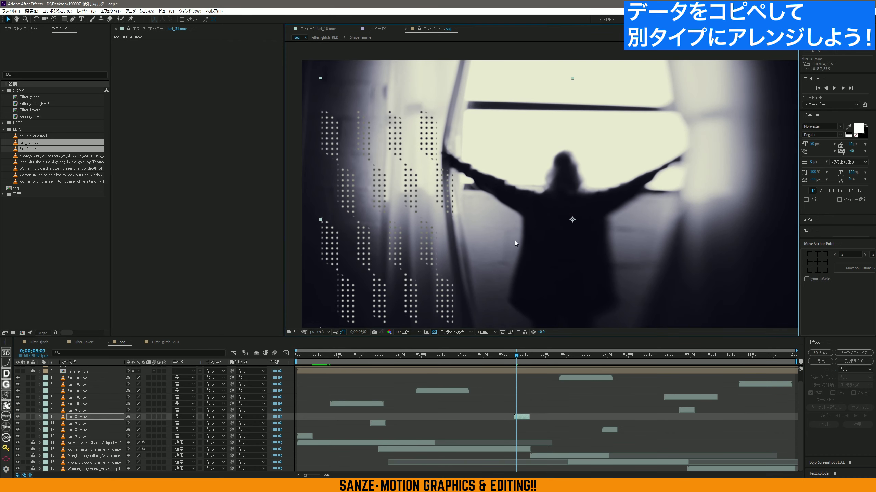
pyautogui.click(580, 362)
pyautogui.moveTo(590, 364); pyautogui.dragTo(763, 349)
pyautogui.scroll(2, 107, 393)
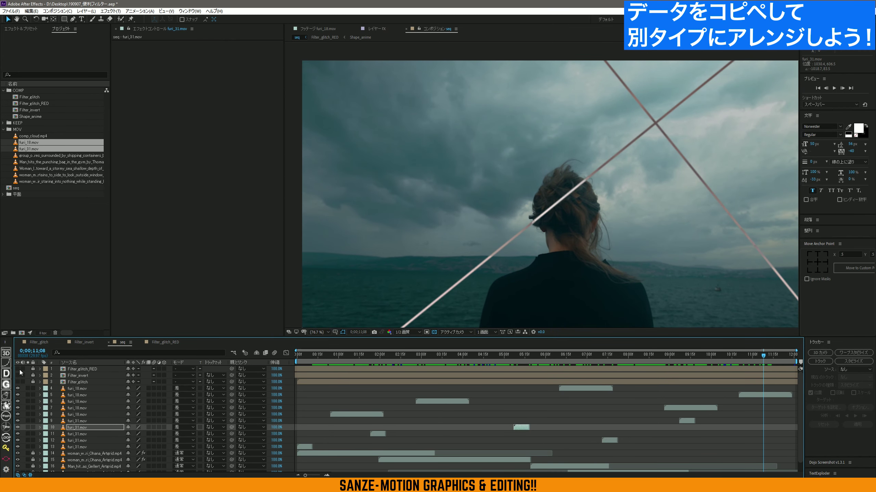
pyautogui.click(81, 392)
pyautogui.keyDown('shift'); pyautogui.click(76, 441); pyautogui.keyUp('shift')
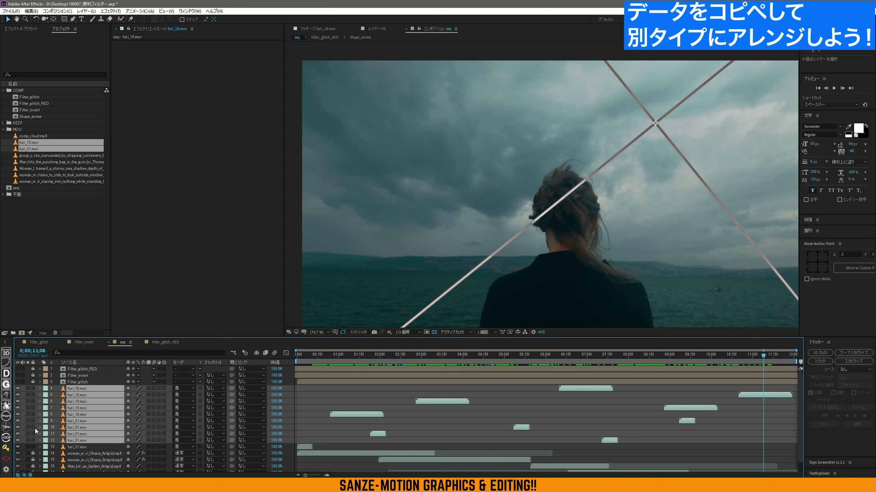
# - Make Filter_glitch visible again and preview the comp from 0;16 through 11;01
pyautogui.click(17, 382)
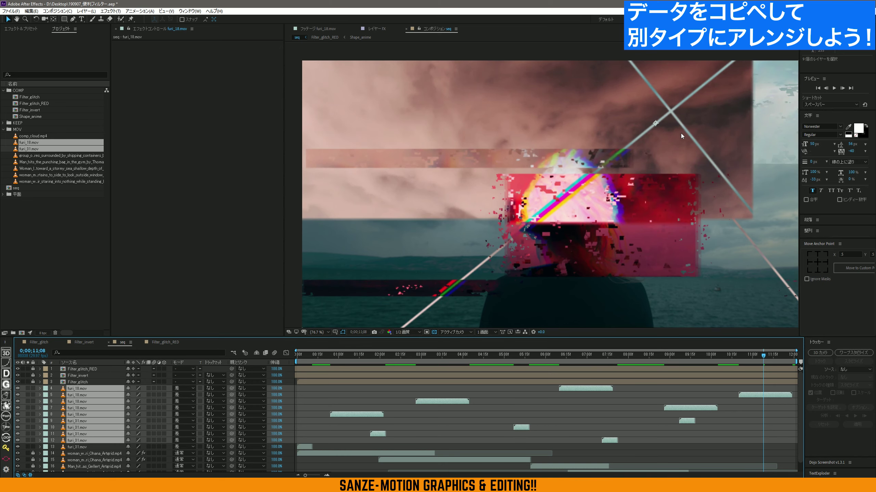
pyautogui.moveTo(382, 350); pyautogui.dragTo(353, 358)
pyautogui.click(319, 357)
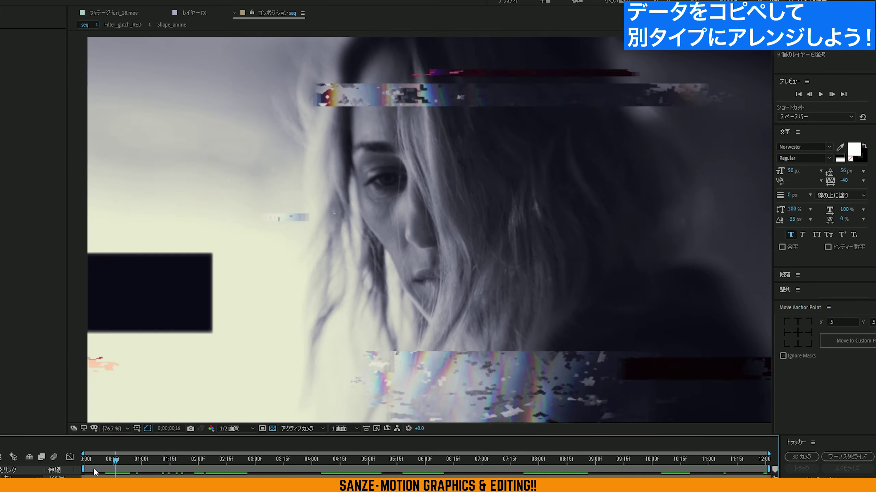
pyautogui.press('space')
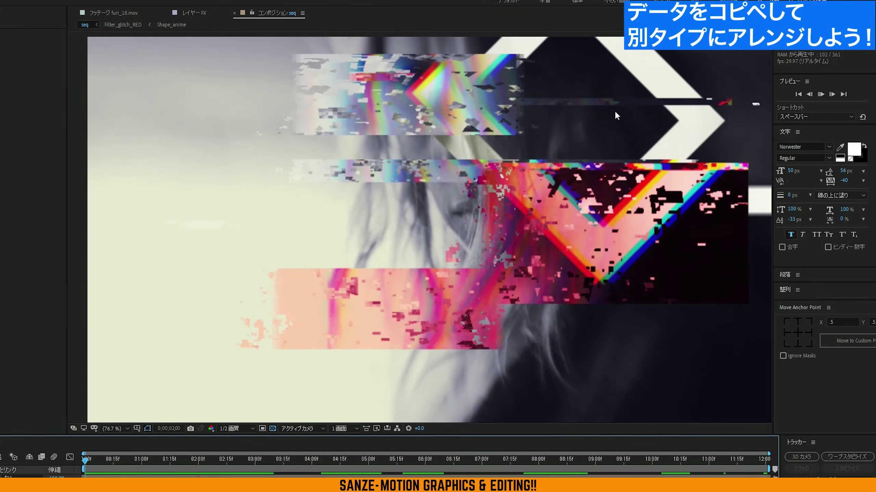
pyautogui.click(234, 460)
pyautogui.moveTo(238, 462); pyautogui.dragTo(200, 461)
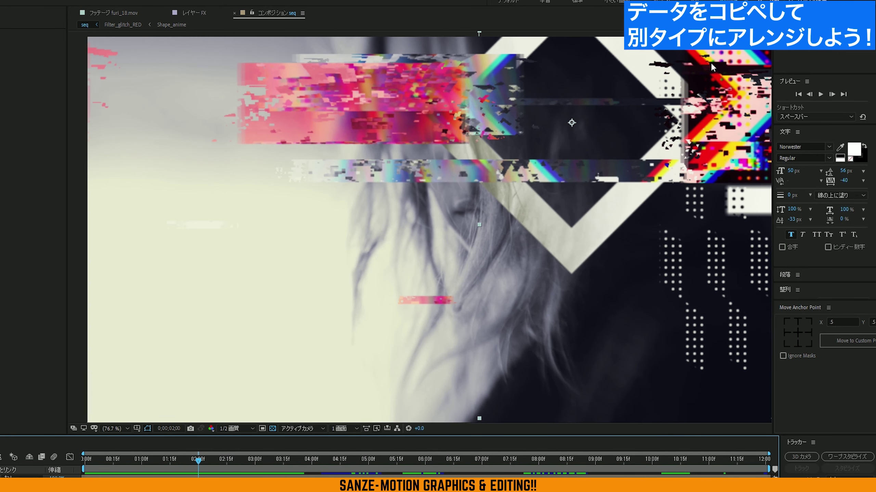
pyautogui.click(229, 463)
pyautogui.press('space')
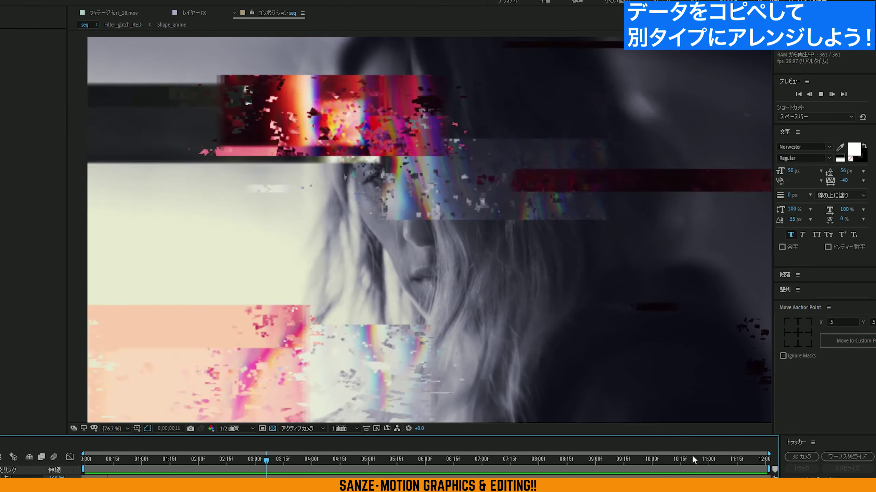
pyautogui.click(753, 356)
pyautogui.click(759, 395)
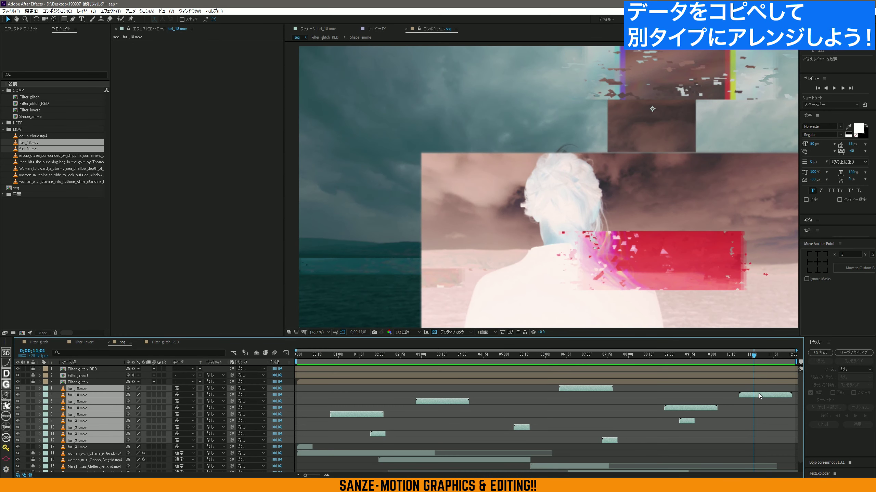
# - Move the layer 5 furi_18 copy's shape left and down at 11;12, then preview the comp
pyautogui.hotkey('ctrl', 'shift', 'a')
pyautogui.click(769, 355)
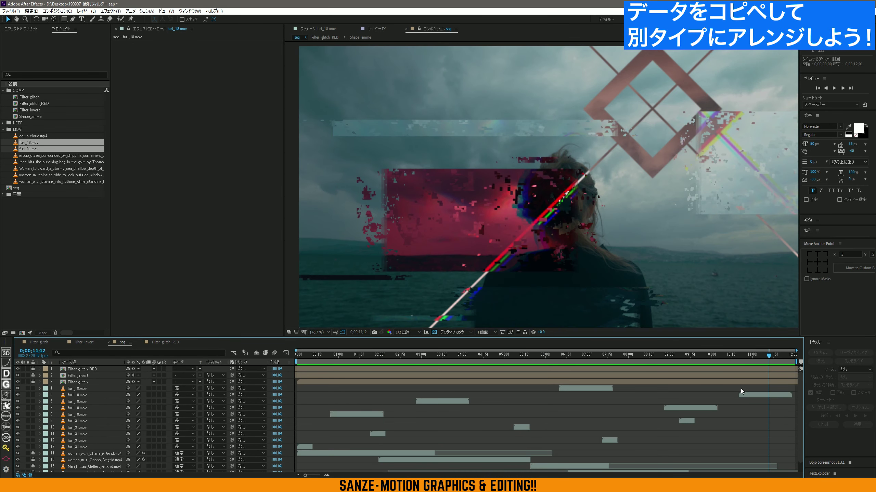
pyautogui.click(754, 395)
pyautogui.moveTo(679, 101); pyautogui.dragTo(585, 195)
pyautogui.press('space')
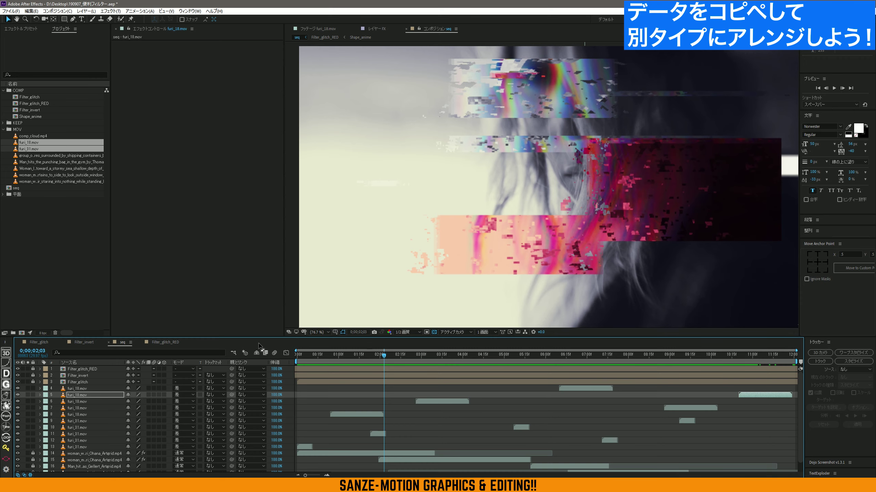
pyautogui.moveTo(333, 354); pyautogui.dragTo(394, 365)
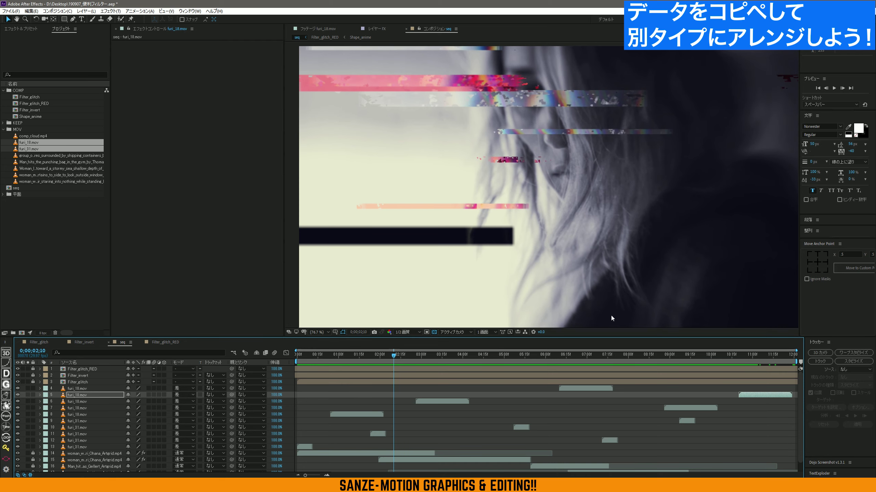